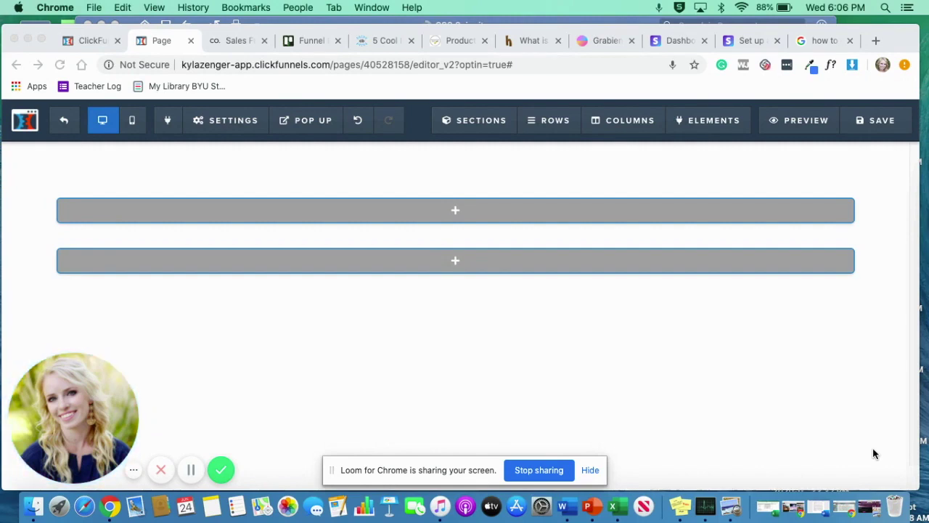
Restore the Kosmo Nail Bar 'What We Do' reference screenshot in Preview from the Dock.
{"action": "left_click", "coordinate": [871, 508]}
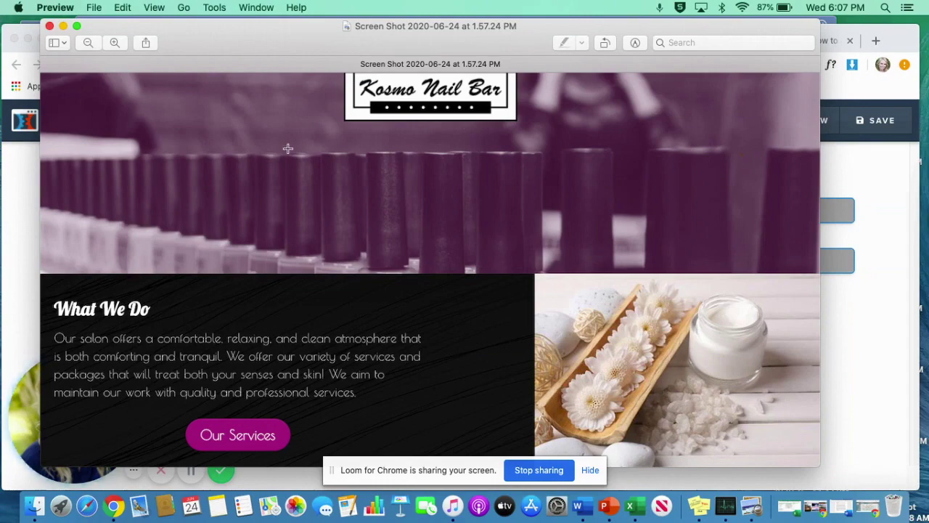
Minimize the Preview screenshot to reveal the ClickFunnels page editor.
{"action": "left_click", "coordinate": [63, 27]}
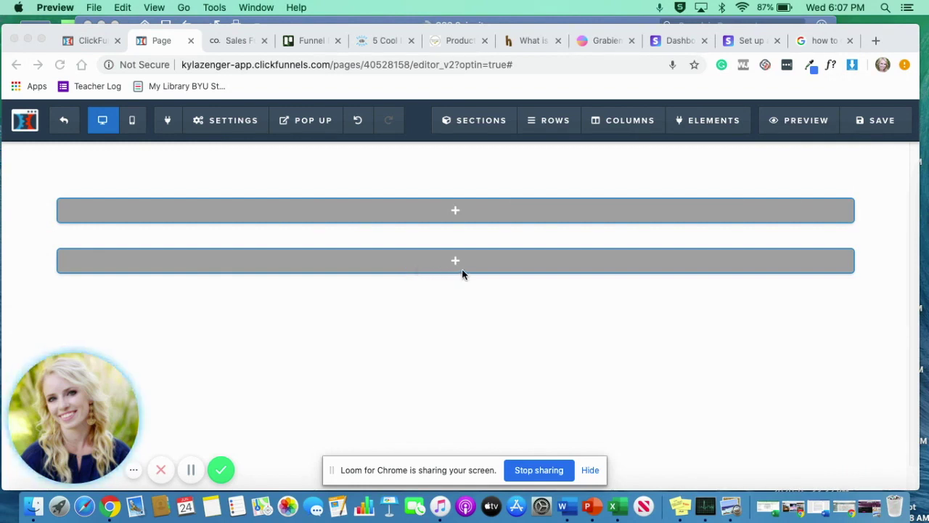
{"action": "left_click", "coordinate": [476, 294]}
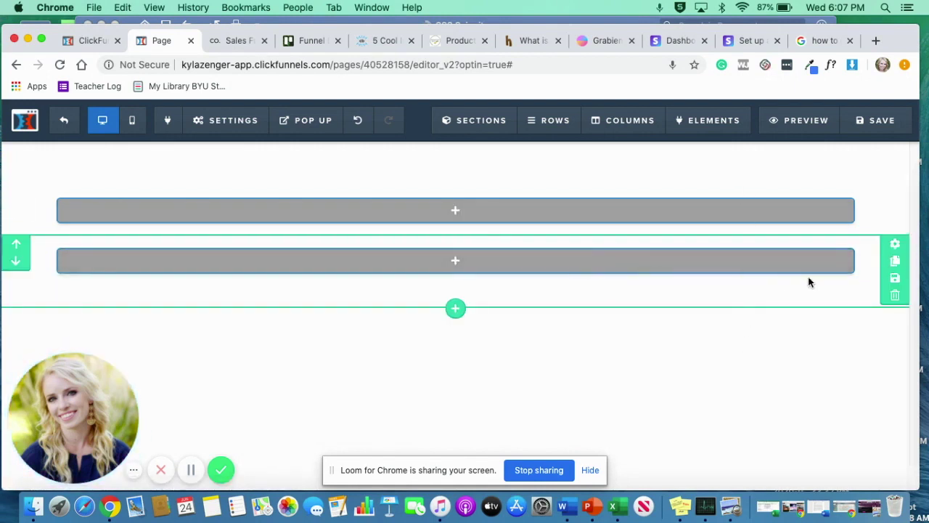
Add a two-column row and place an image element in its right column.
{"action": "mouse_move", "coordinate": [483, 282]}
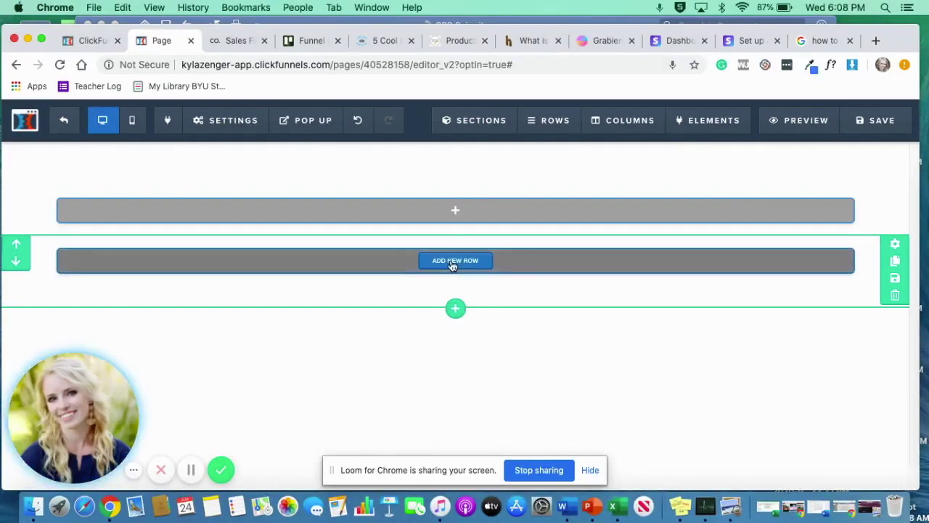
{"action": "left_click", "coordinate": [453, 263]}
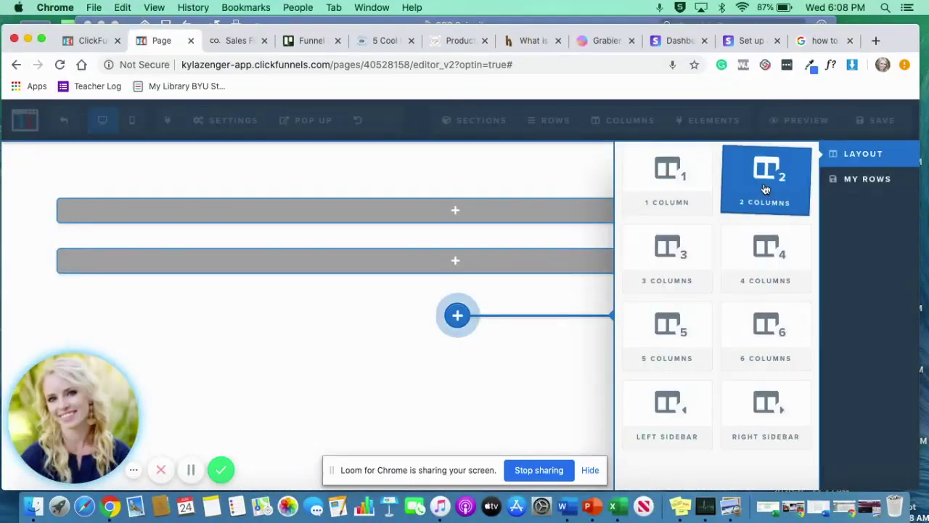
{"action": "left_click", "coordinate": [764, 185]}
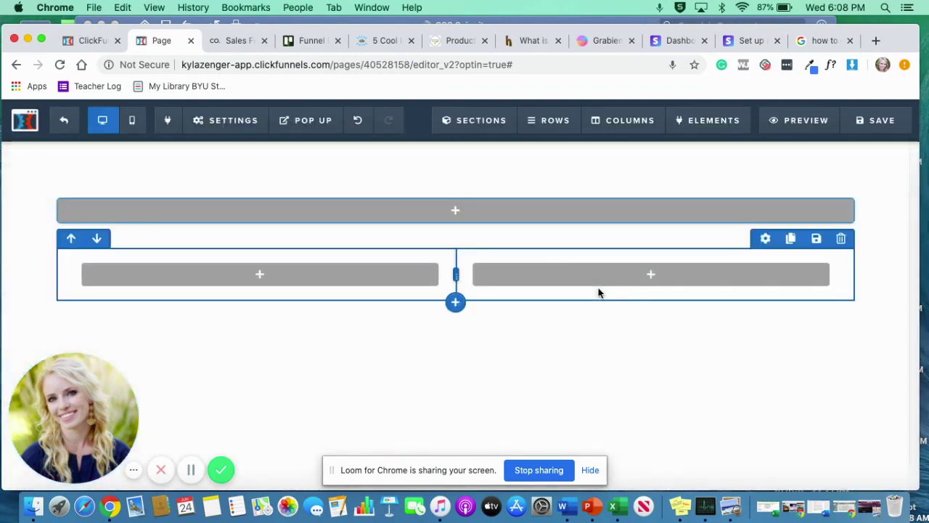
{"action": "mouse_move", "coordinate": [668, 277]}
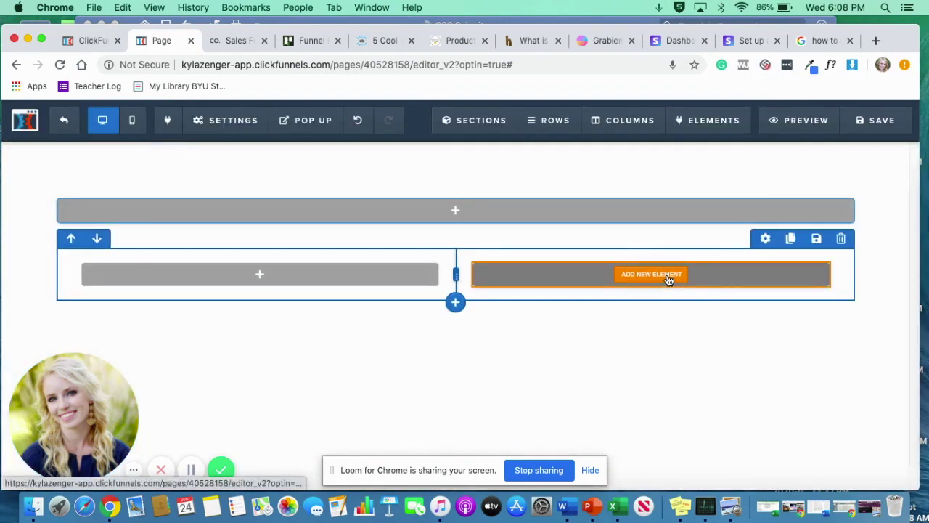
{"action": "left_click", "coordinate": [668, 279]}
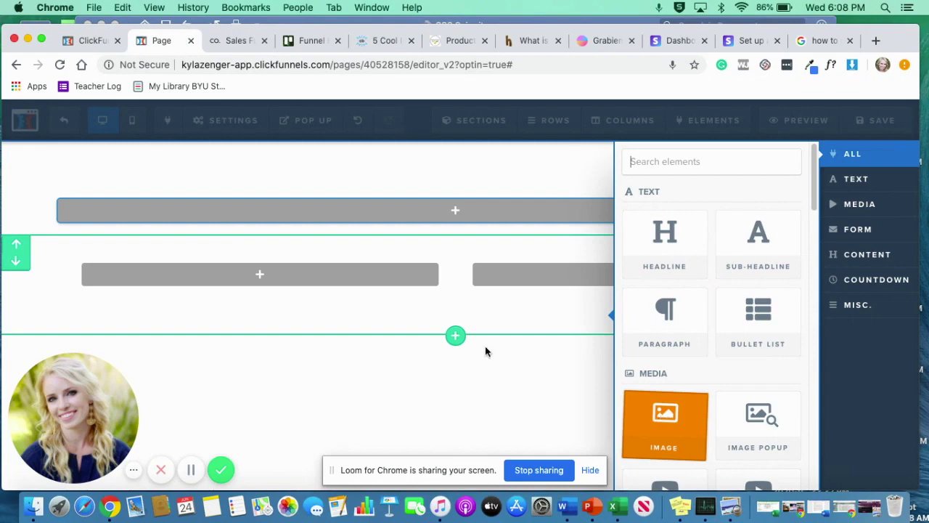
{"action": "left_click_drag", "start_coordinate": [486, 352], "coordinate": [487, 353]}
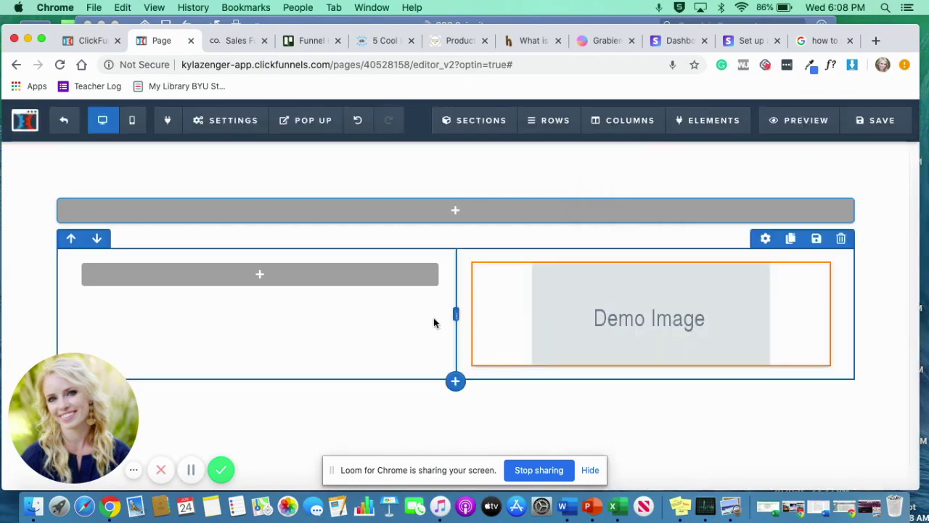
Fill the left column with a headline, sub-headline and 'Click to Sign Up' button.
{"action": "left_click", "coordinate": [280, 285]}
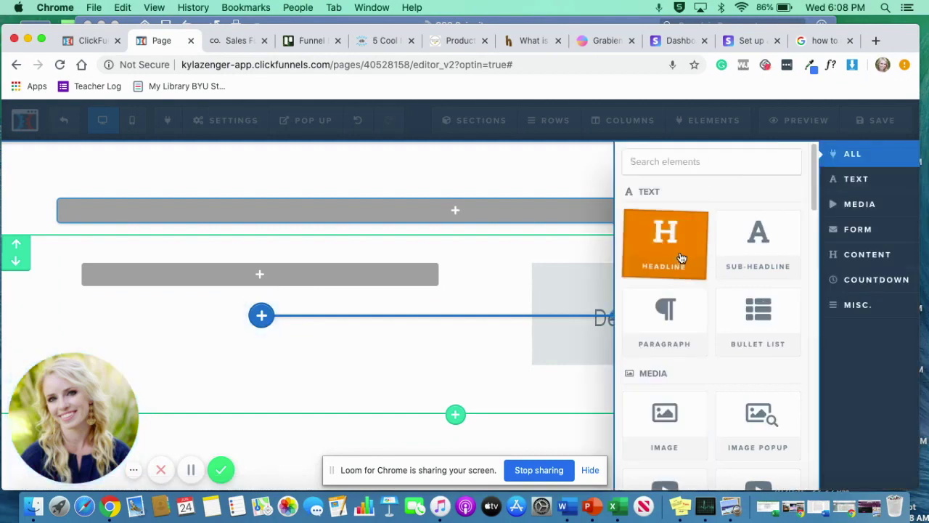
{"action": "left_click", "coordinate": [681, 257]}
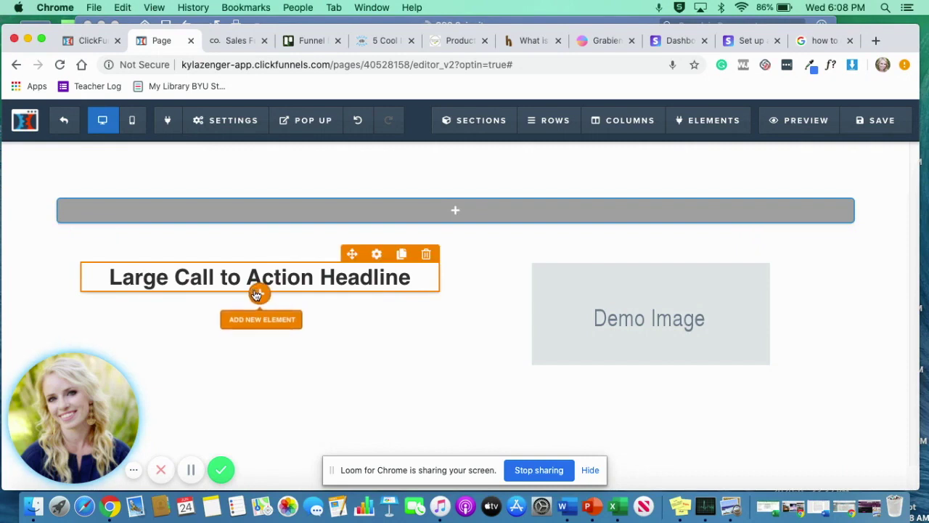
{"action": "left_click", "coordinate": [258, 292]}
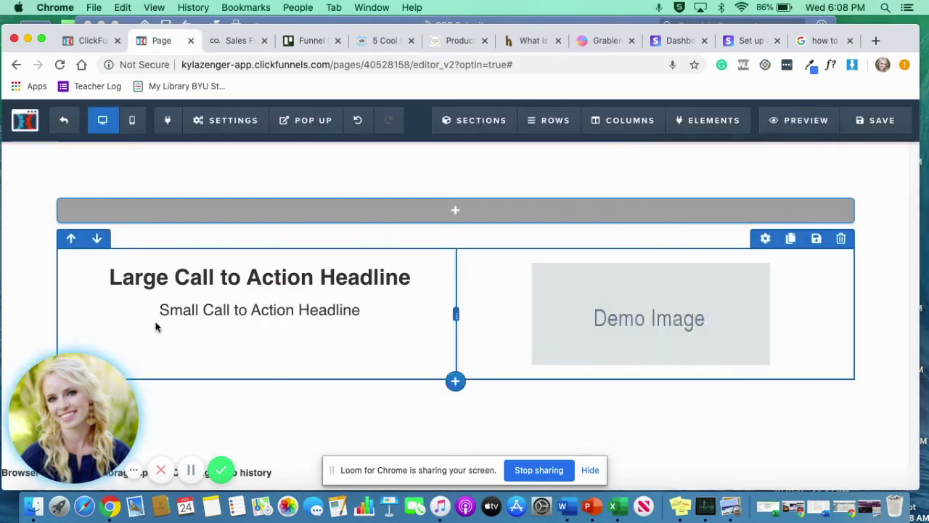
{"action": "left_click", "coordinate": [260, 323]}
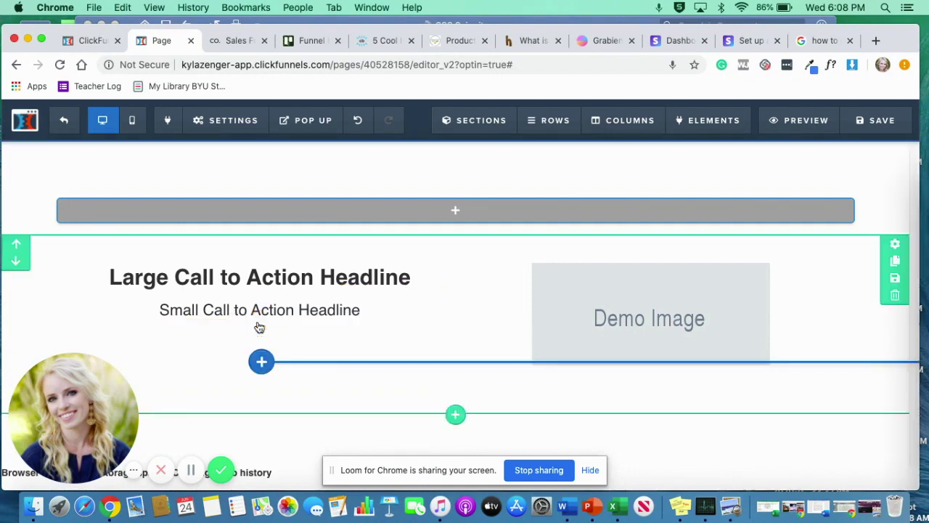
{"action": "scroll", "coordinate": [688, 421], "scroll_direction": "down", "scroll_amount": 6}
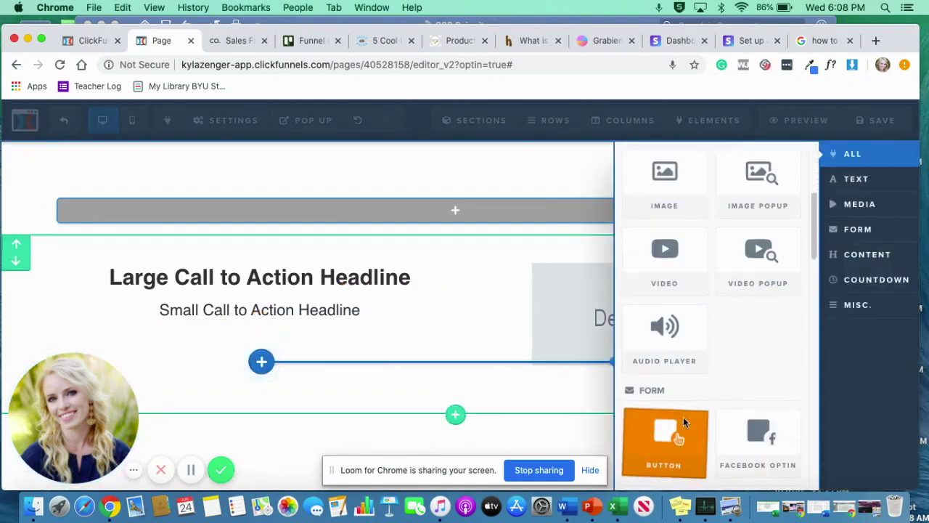
{"action": "left_click", "coordinate": [683, 417]}
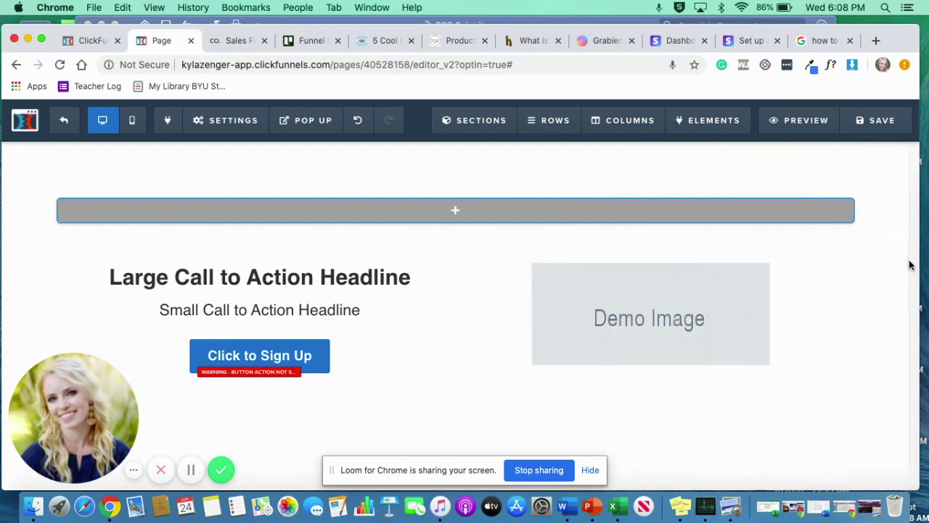
{"action": "mouse_move", "coordinate": [896, 247]}
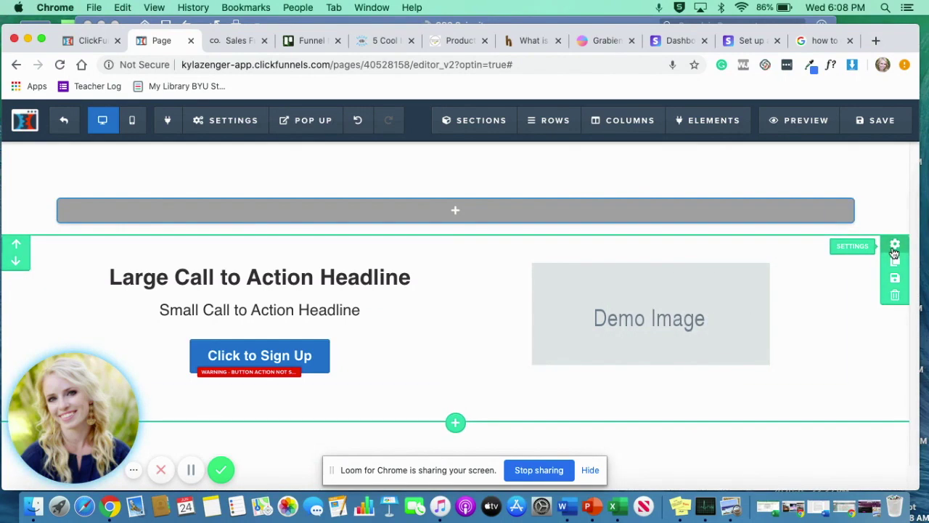
Set the section's background image to the black texture.
{"action": "left_click", "coordinate": [895, 247]}
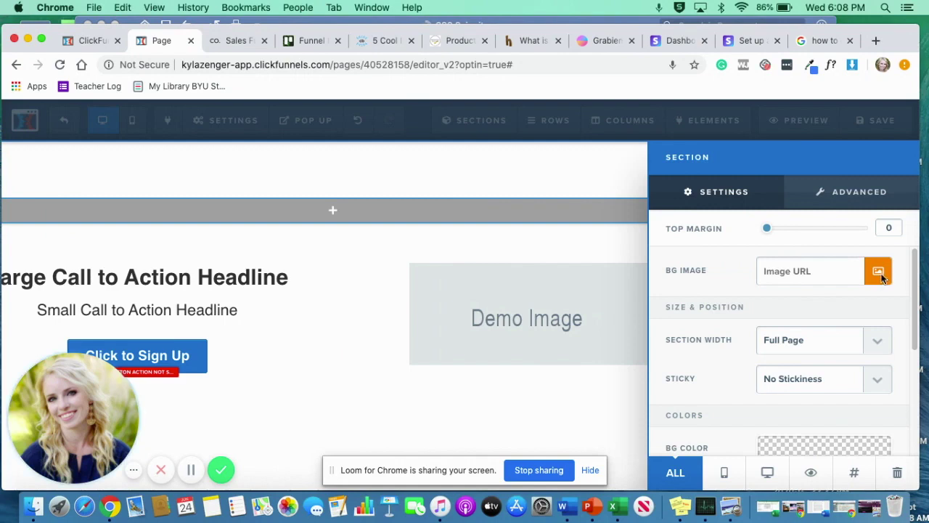
{"action": "left_click", "coordinate": [879, 273]}
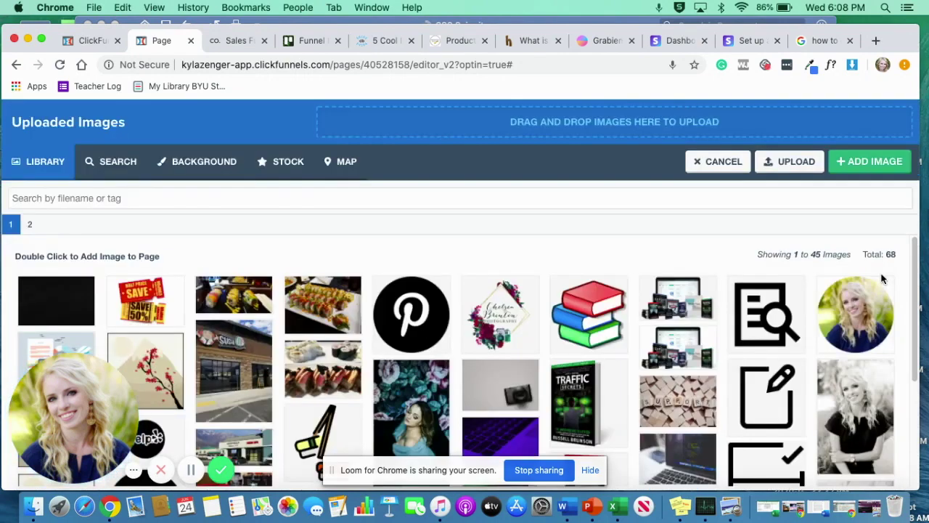
{"action": "left_click", "coordinate": [69, 294]}
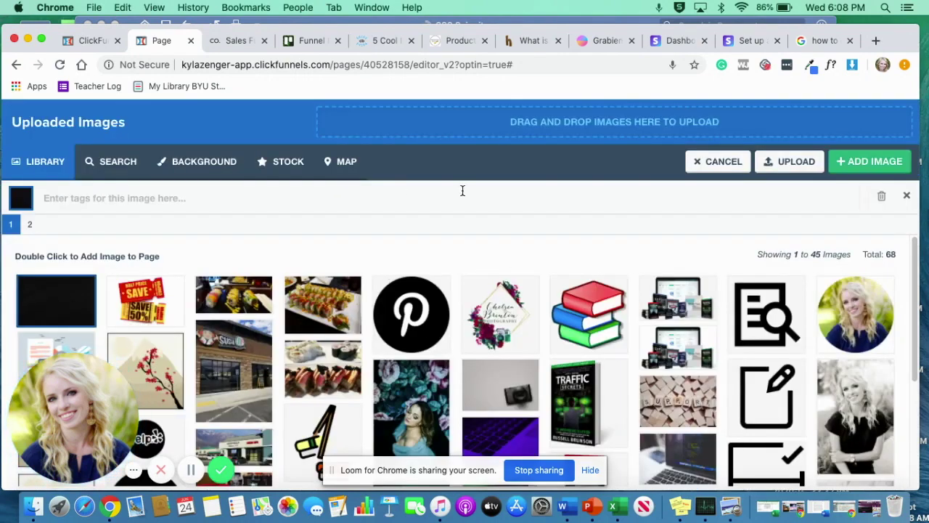
{"action": "left_click", "coordinate": [857, 166]}
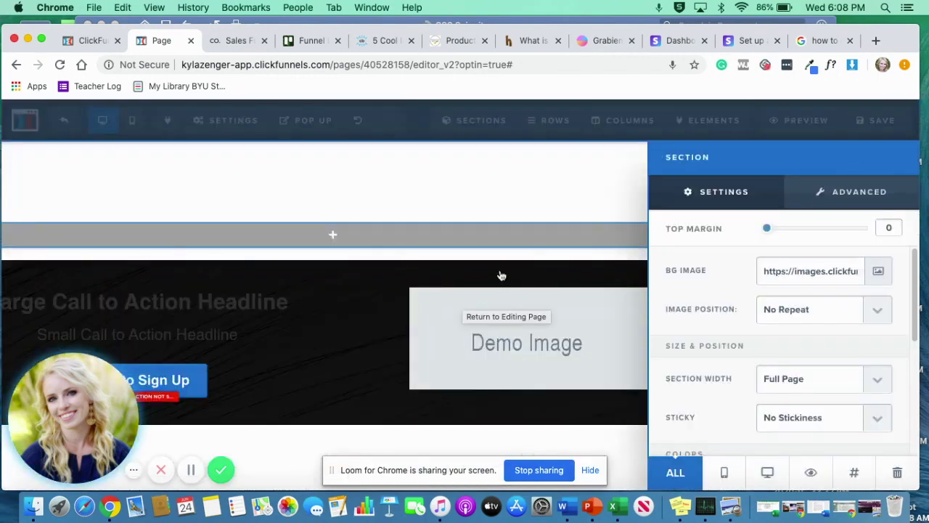
{"action": "left_click", "coordinate": [554, 386]}
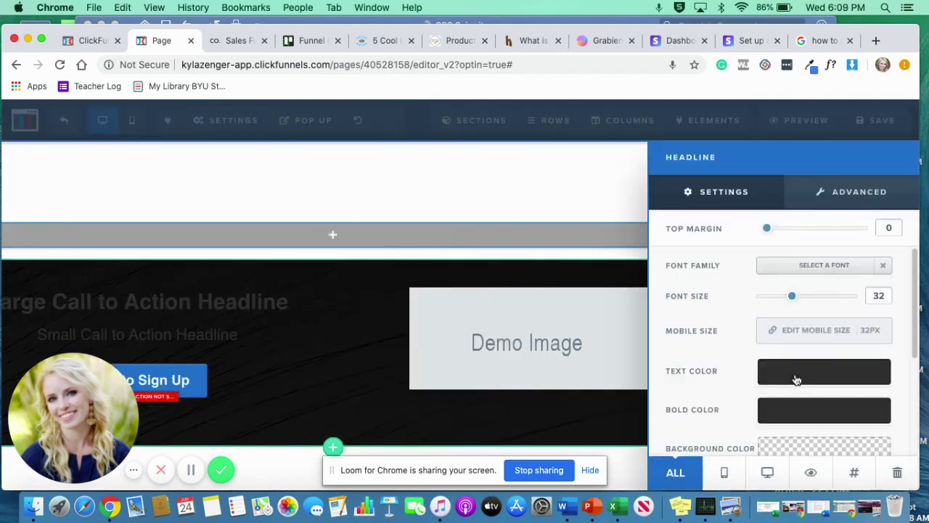
Change the text colour of both the headline and the sub-headline to white.
{"action": "left_click", "coordinate": [797, 375]}
{"action": "left_click", "coordinate": [754, 224]}
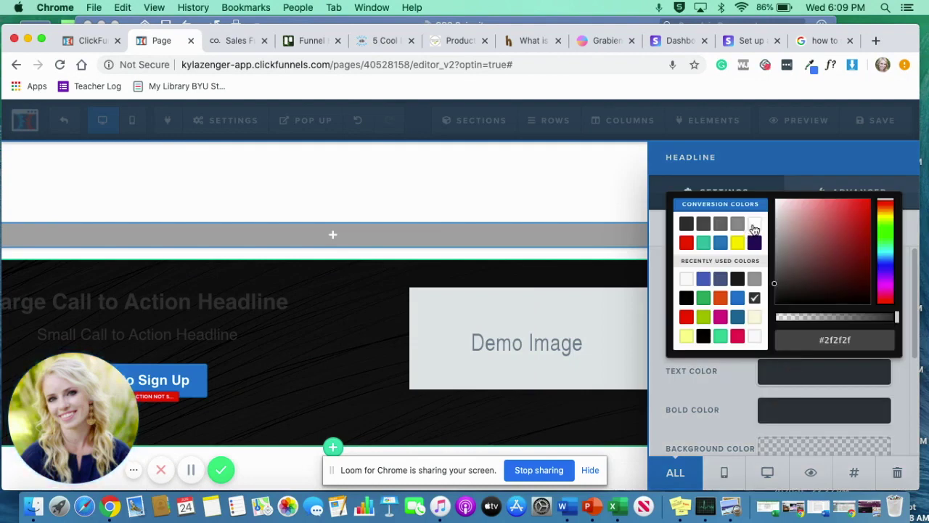
{"action": "left_click", "coordinate": [329, 337]}
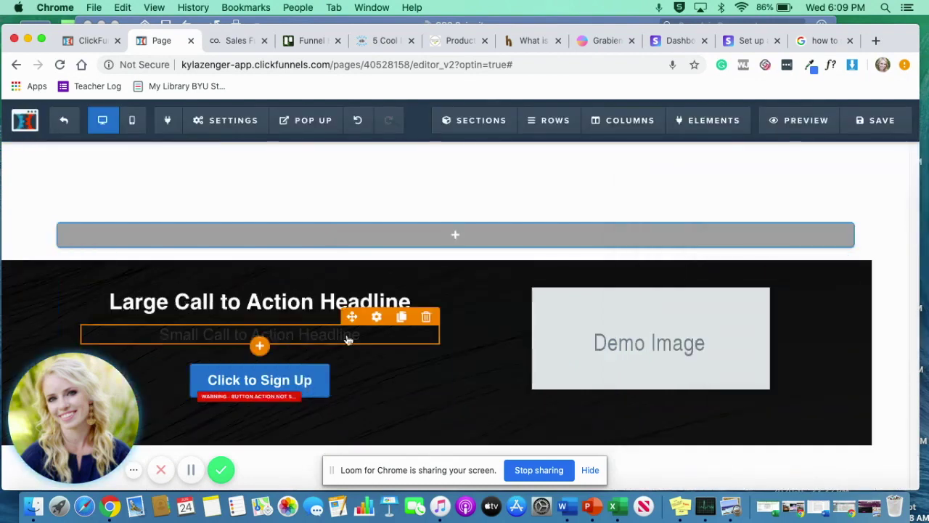
{"action": "left_click", "coordinate": [377, 317]}
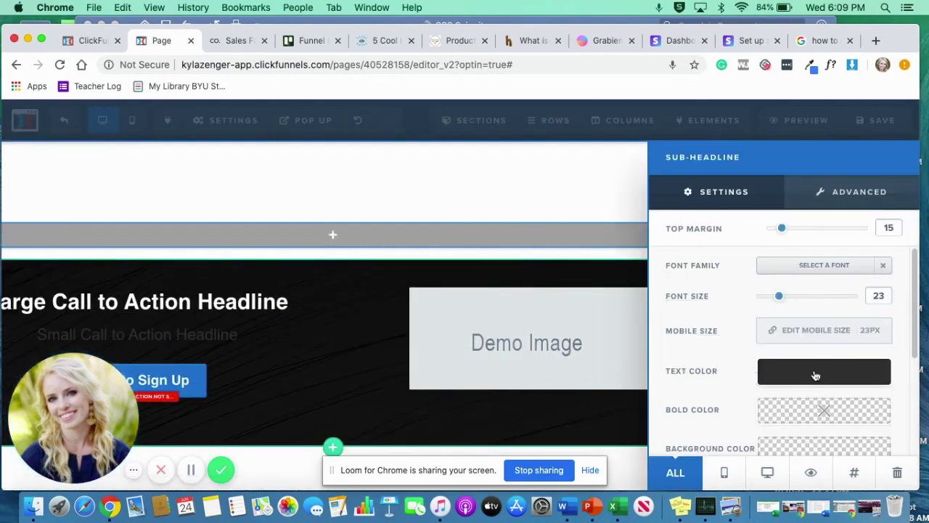
{"action": "left_click", "coordinate": [814, 373]}
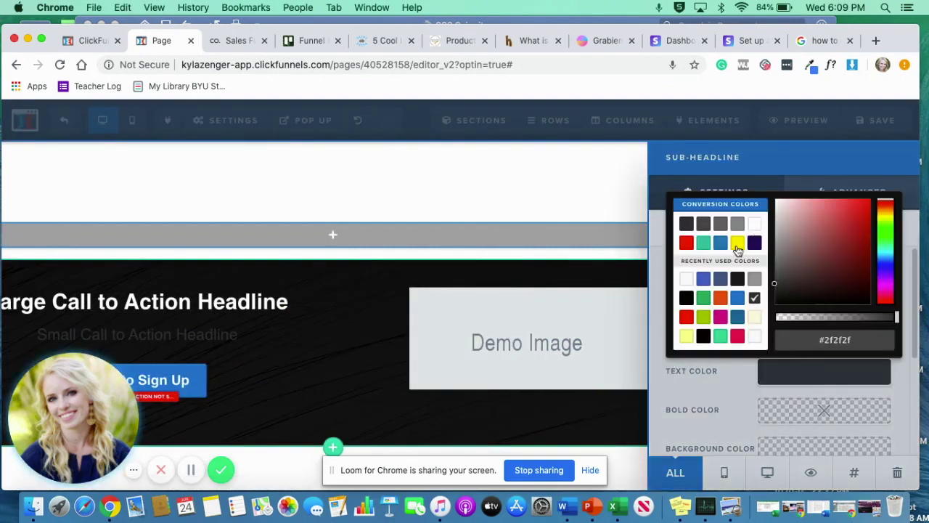
{"action": "left_click", "coordinate": [755, 223]}
{"action": "left_click", "coordinate": [555, 412]}
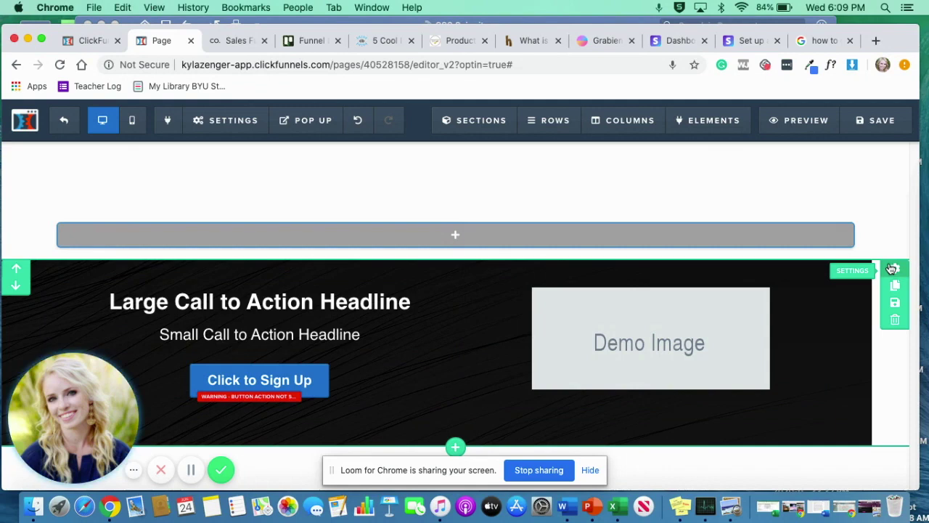
Set the section's background image position to Fill 100% Width.
{"action": "left_click", "coordinate": [893, 268]}
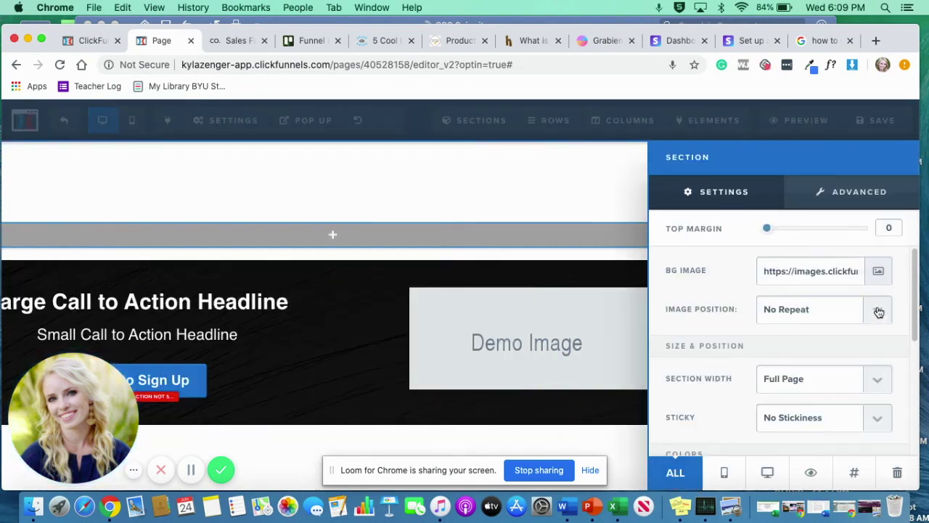
{"action": "left_click", "coordinate": [877, 311]}
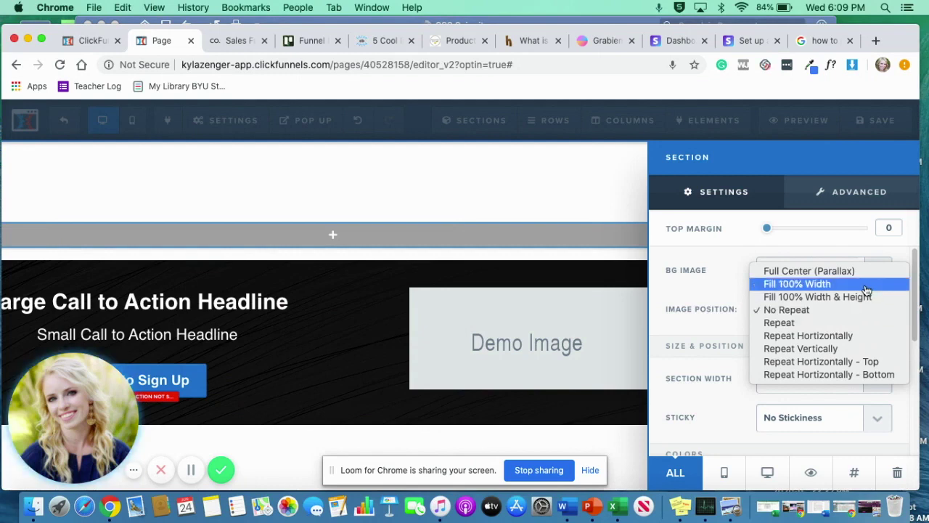
{"action": "key", "text": "Escape"}
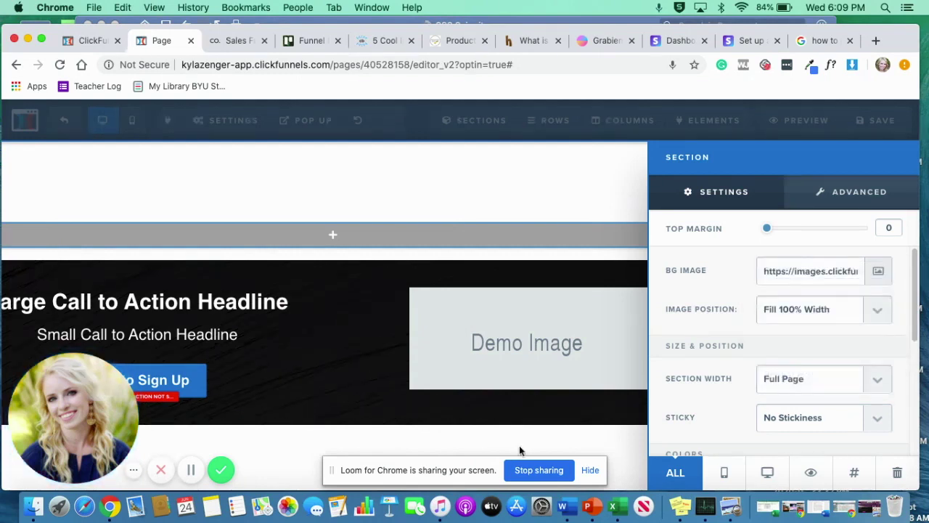
{"action": "left_click", "coordinate": [629, 408]}
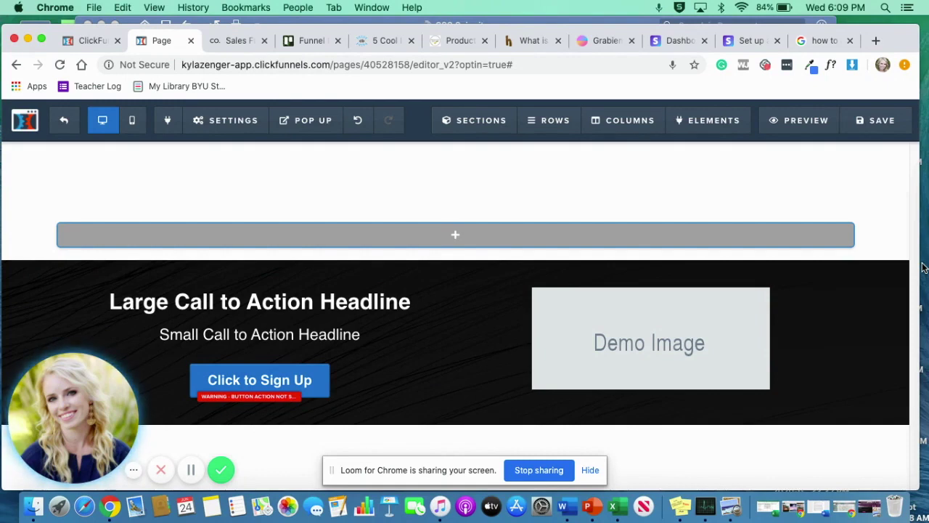
Replace the demo image with the Scrabble SUPPORT photo from the image library.
{"action": "left_click", "coordinate": [722, 331]}
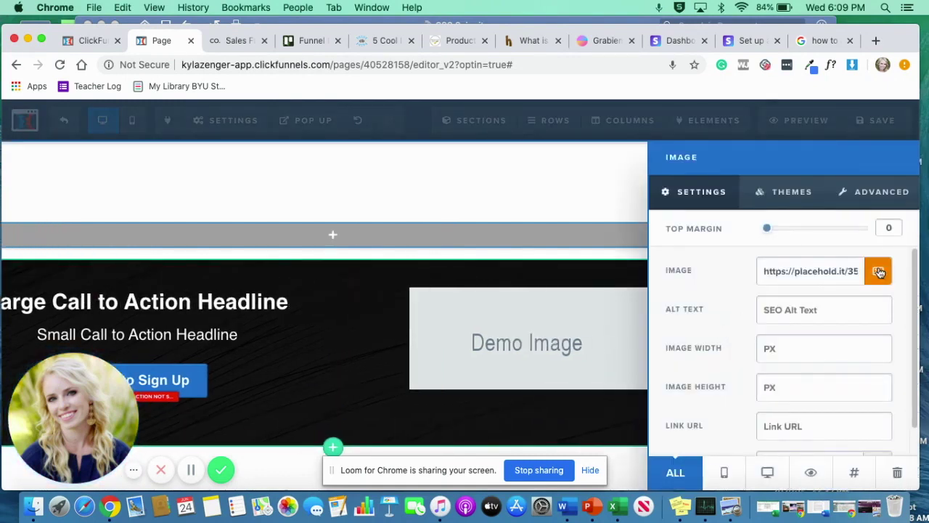
{"action": "left_click", "coordinate": [878, 270]}
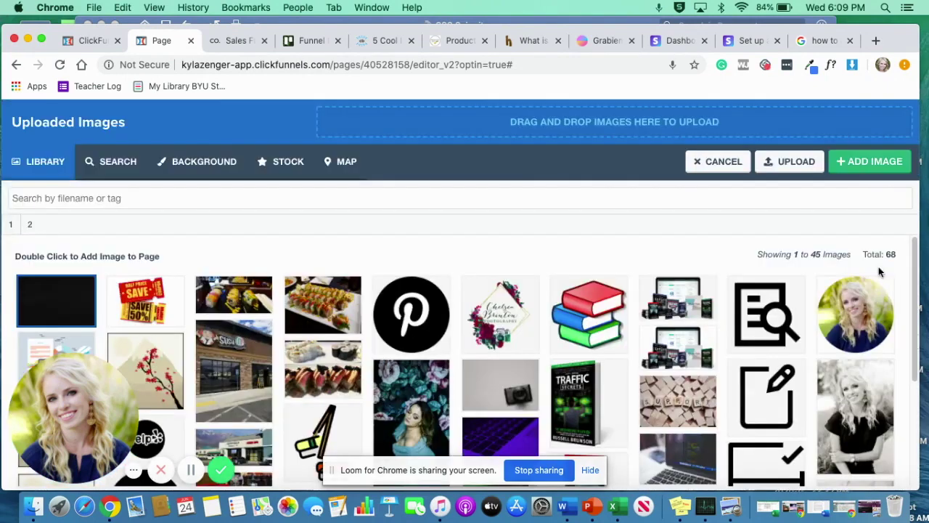
{"action": "left_click", "coordinate": [689, 396]}
{"action": "left_click", "coordinate": [844, 164]}
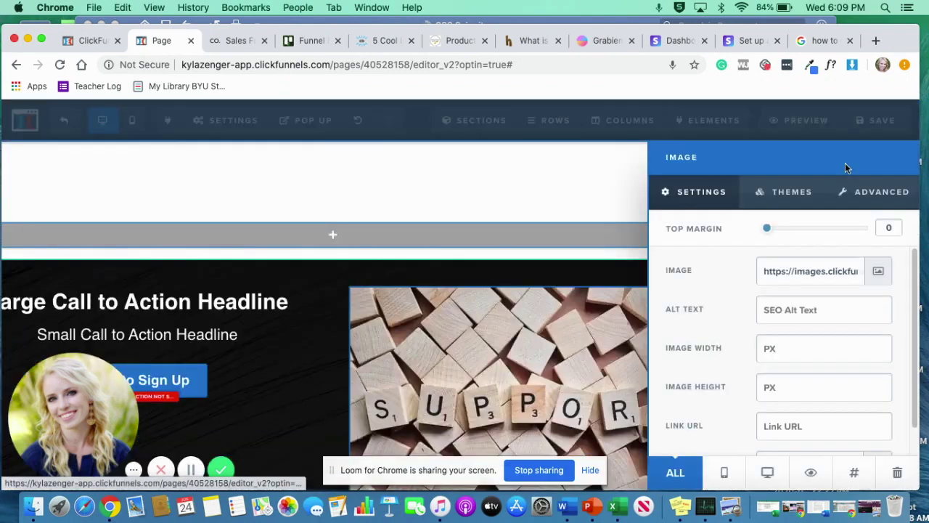
{"action": "left_click", "coordinate": [511, 269]}
{"action": "scroll", "coordinate": [635, 364], "scroll_direction": "down", "scroll_amount": 3}
{"action": "scroll", "coordinate": [635, 365], "scroll_direction": "up", "scroll_amount": 1}
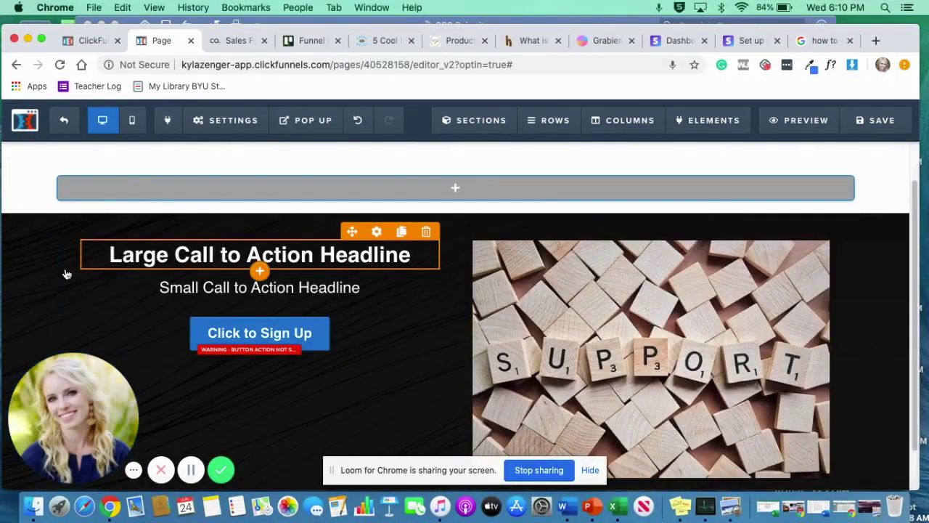
Left-align the large headline and the small sub-headline.
{"action": "left_click", "coordinate": [181, 249]}
{"action": "left_click", "coordinate": [186, 231]}
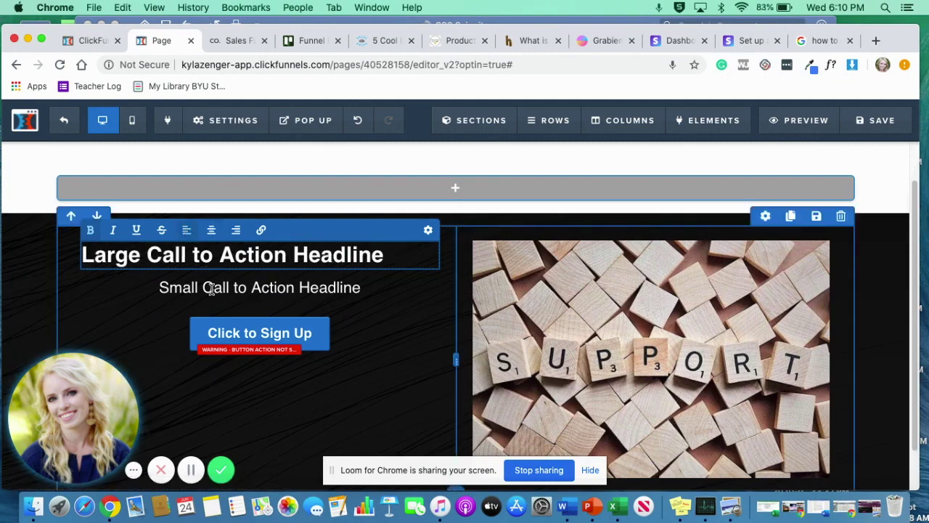
{"action": "left_click", "coordinate": [212, 288]}
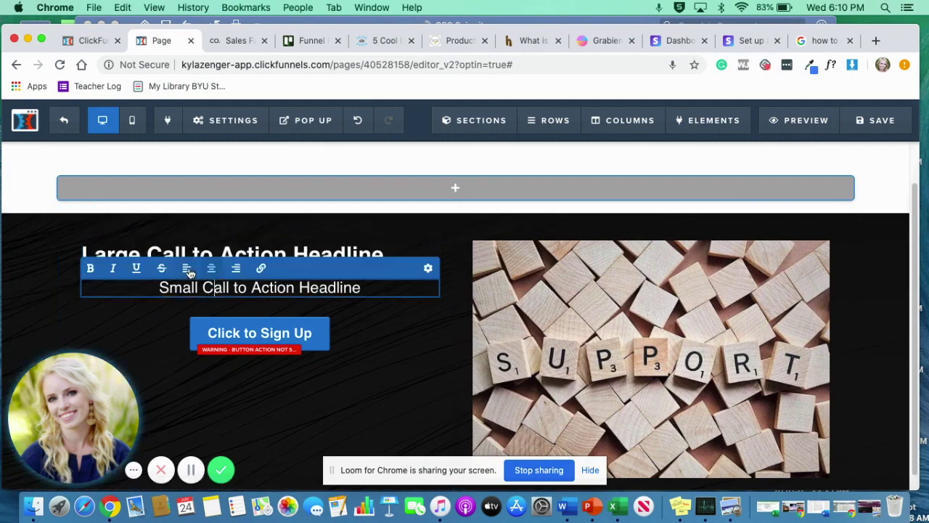
{"action": "left_click", "coordinate": [188, 268]}
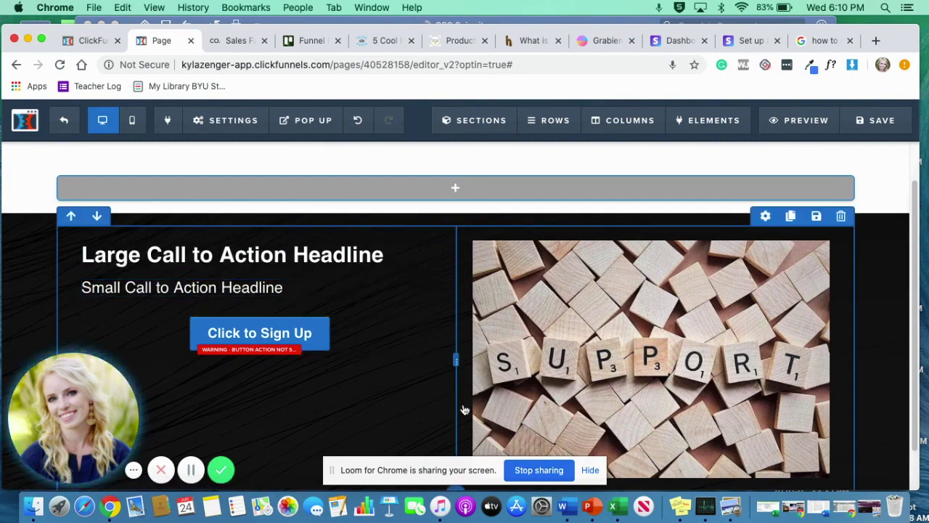
{"action": "scroll", "coordinate": [322, 417], "scroll_direction": "down", "scroll_amount": 2}
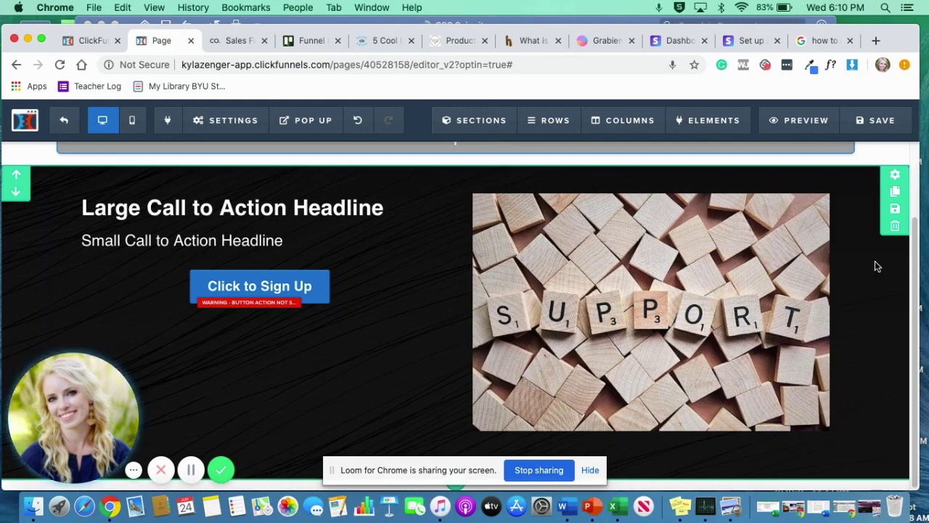
{"action": "scroll", "coordinate": [261, 145], "scroll_direction": "up", "scroll_amount": 1}
Open the page's Custom CSS editor and select the accidentally pasted share link.
{"action": "left_click", "coordinate": [230, 130]}
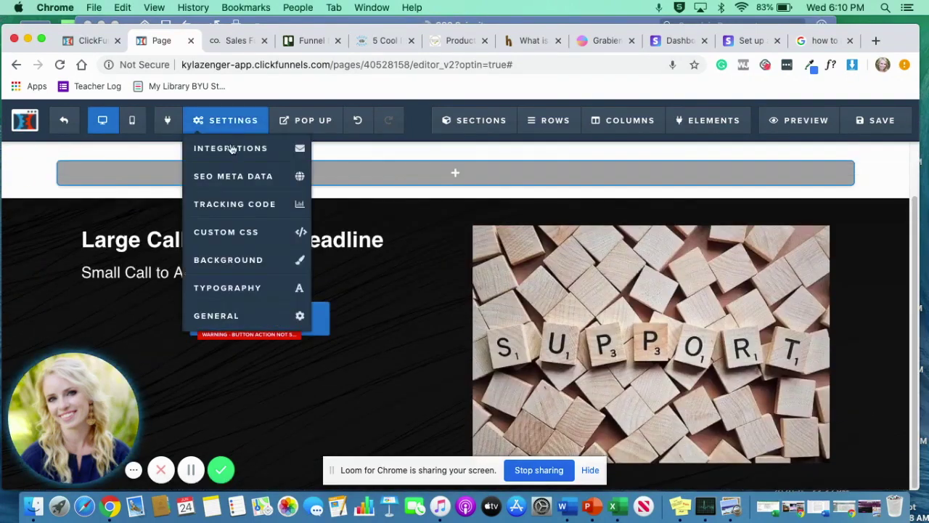
{"action": "left_click", "coordinate": [245, 233]}
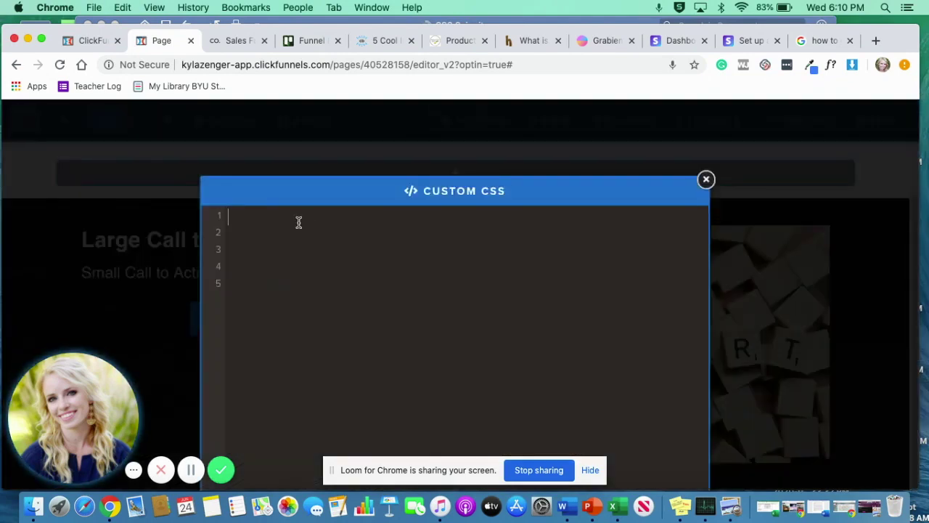
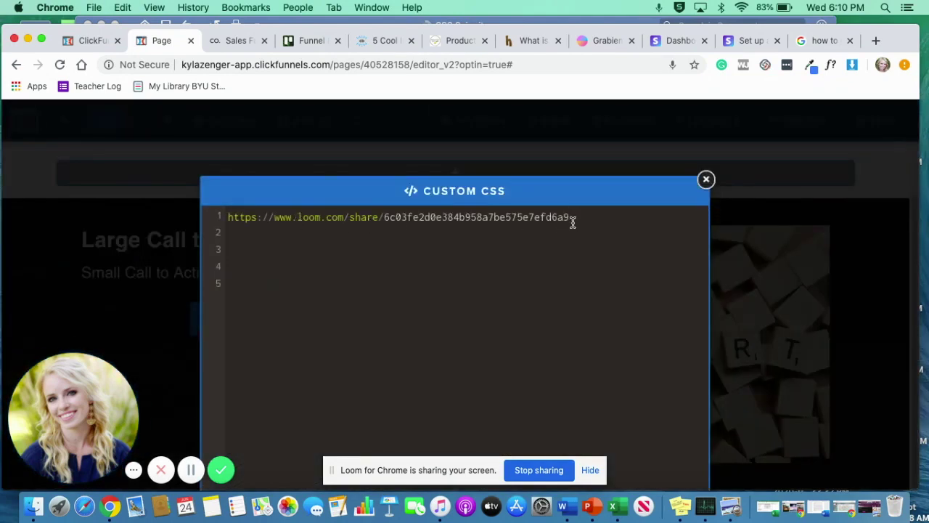
{"action": "left_click_drag", "start_coordinate": [572, 222], "coordinate": [247, 214]}
Remove the stray link and copy the Home page rules from Word's CSS Snippets document.
{"action": "key", "text": "super+x"}
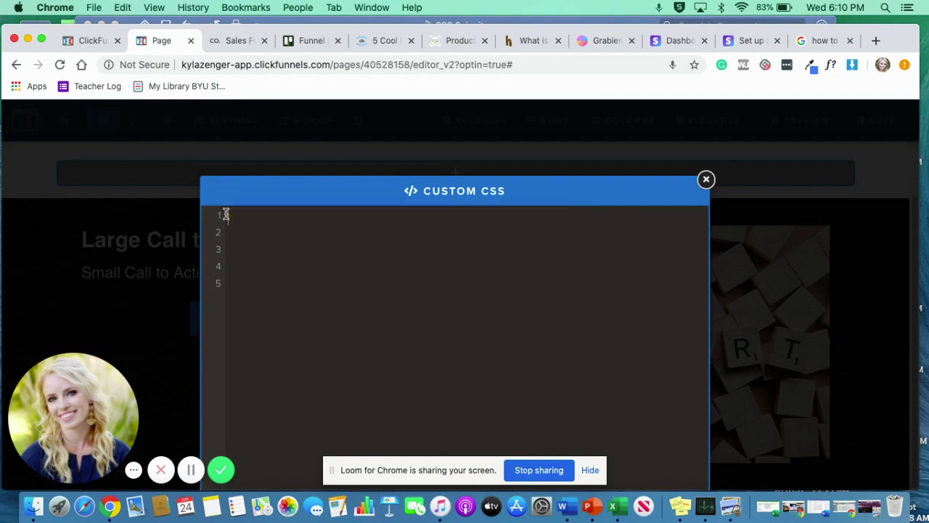
{"action": "left_click", "coordinate": [817, 508]}
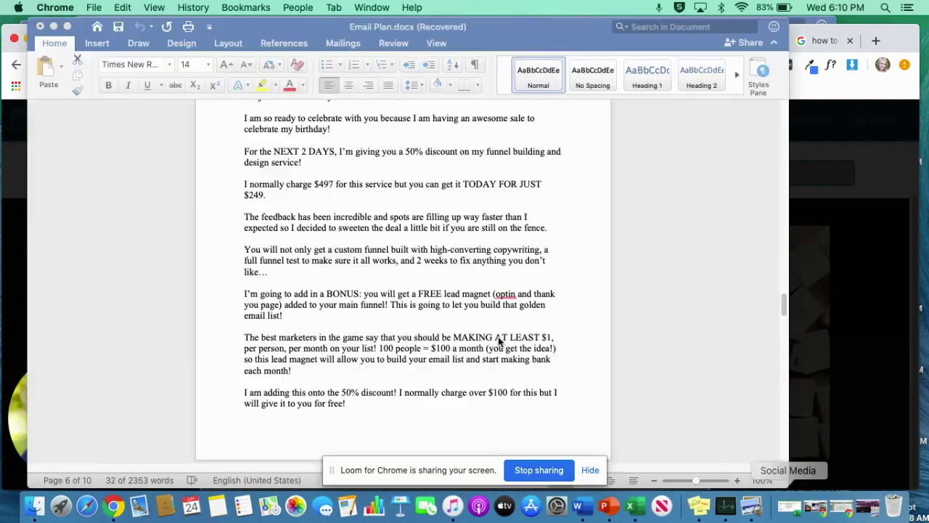
{"action": "left_click", "coordinate": [53, 26]}
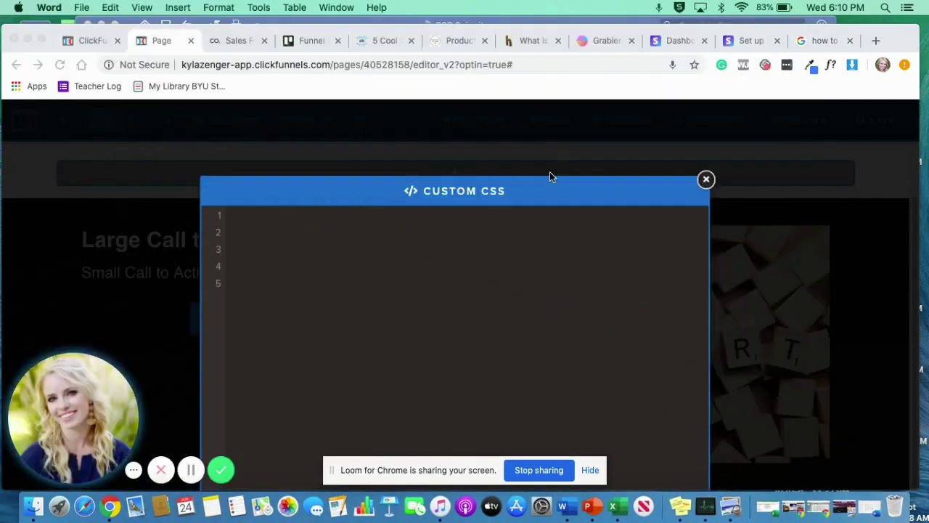
{"action": "left_click", "coordinate": [473, 27]}
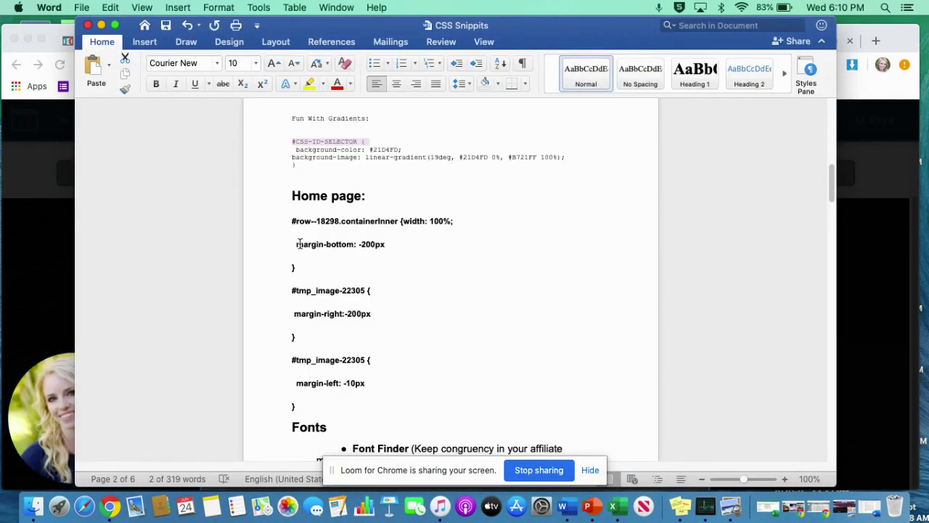
{"action": "left_click_drag", "start_coordinate": [291, 220], "coordinate": [331, 394]}
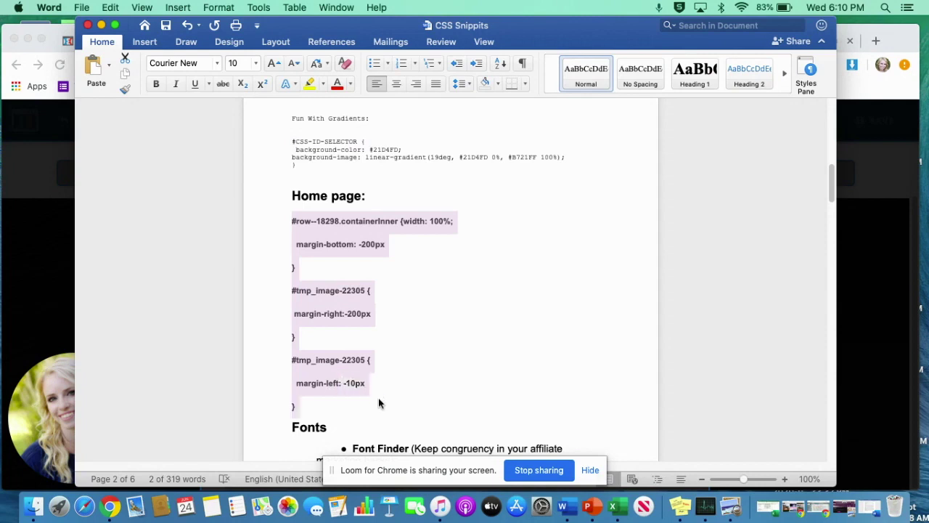
{"action": "left_click", "coordinate": [897, 290]}
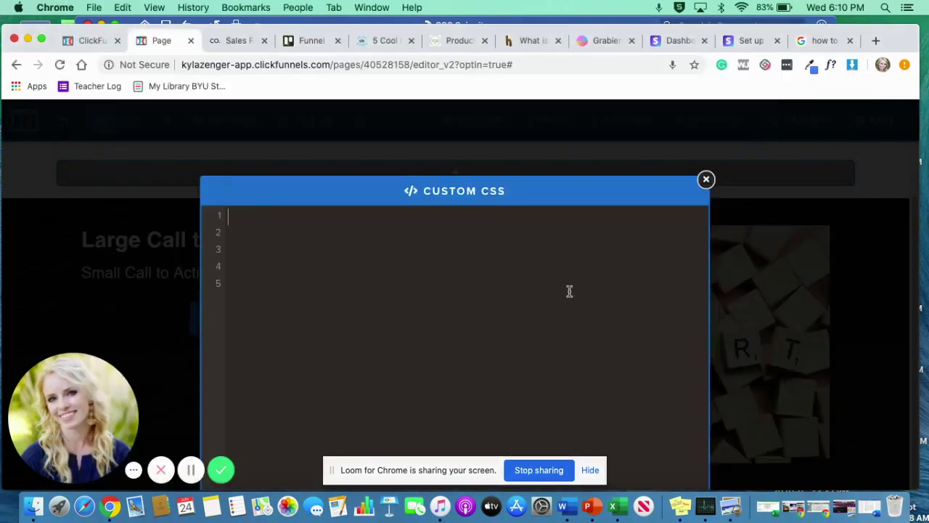
{"action": "left_click", "coordinate": [286, 266]}
Paste the Home page CSS rules and look up the two-column row's CSS ID.
{"action": "key", "text": "super+v"}
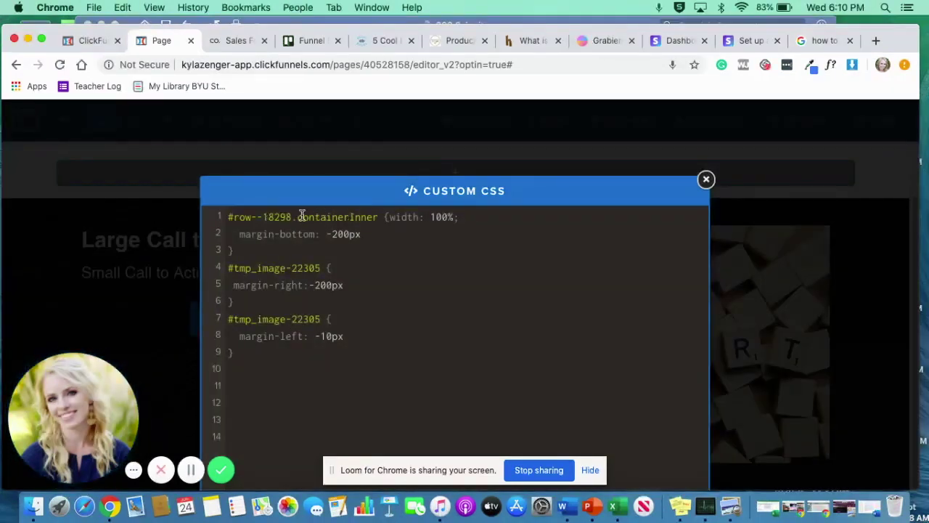
{"action": "left_click", "coordinate": [763, 247]}
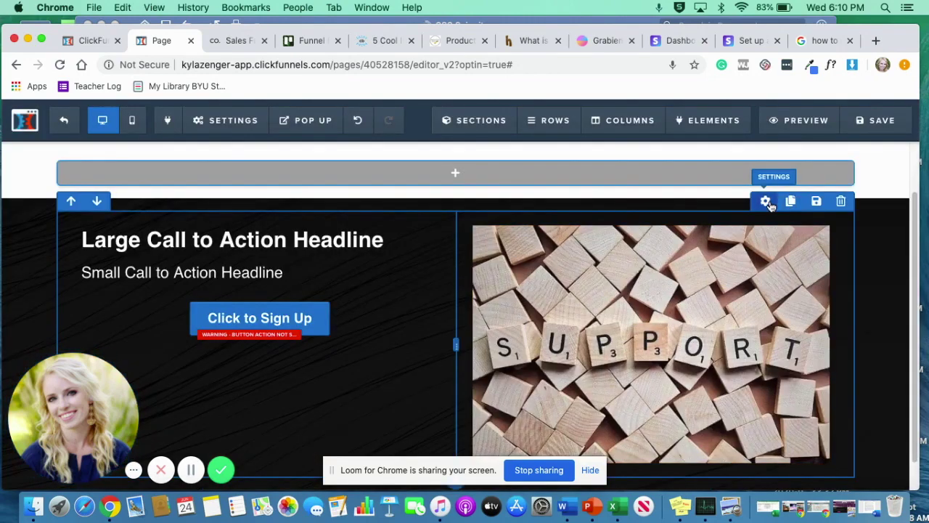
{"action": "left_click", "coordinate": [765, 203]}
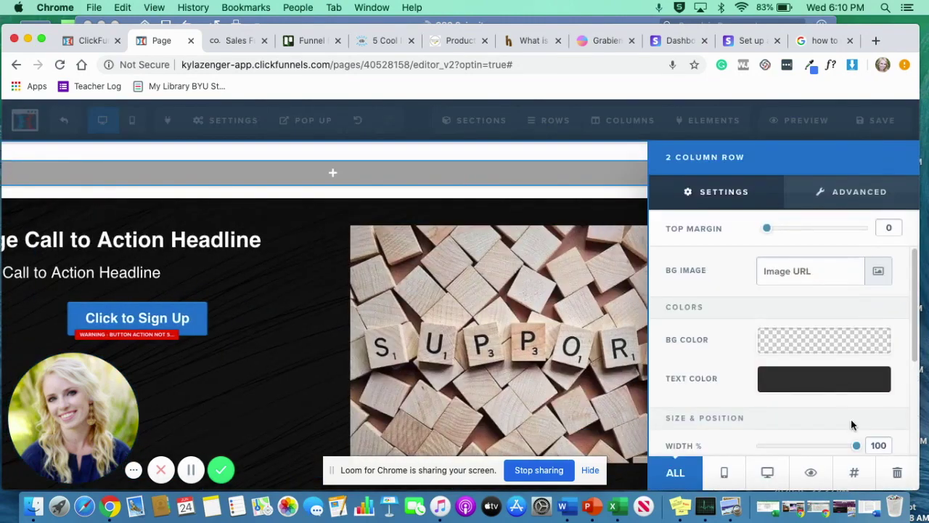
{"action": "left_click", "coordinate": [854, 474]}
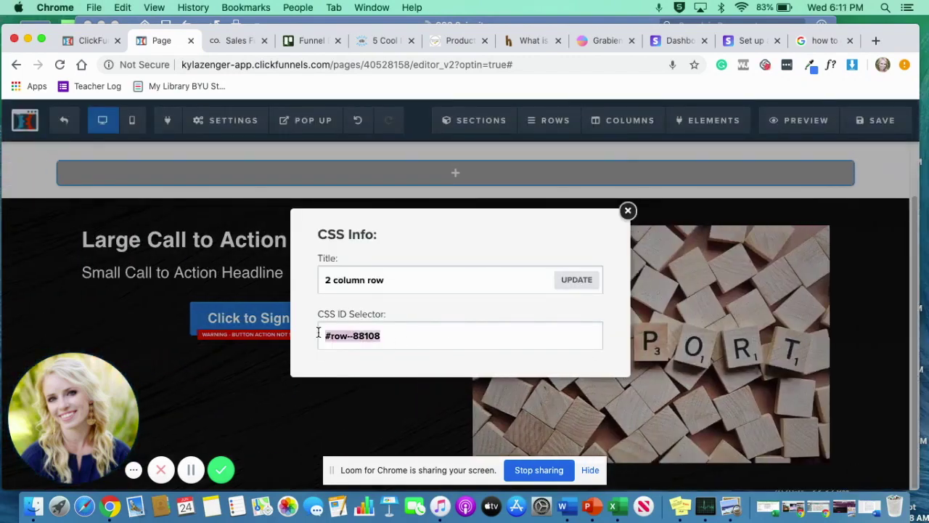
{"action": "left_click", "coordinate": [216, 259]}
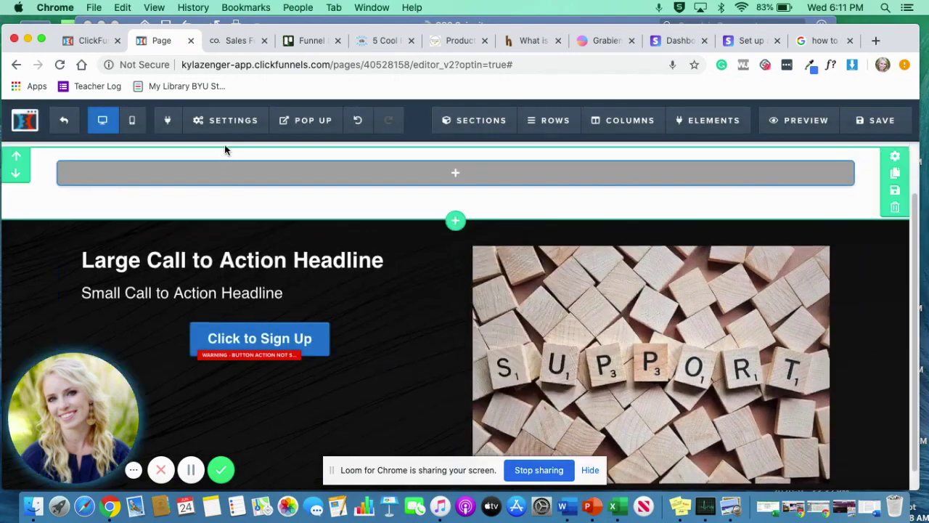
Replace #row--18298 with #row--88108 in the first custom CSS rule.
{"action": "left_click", "coordinate": [228, 122]}
{"action": "left_click", "coordinate": [240, 230]}
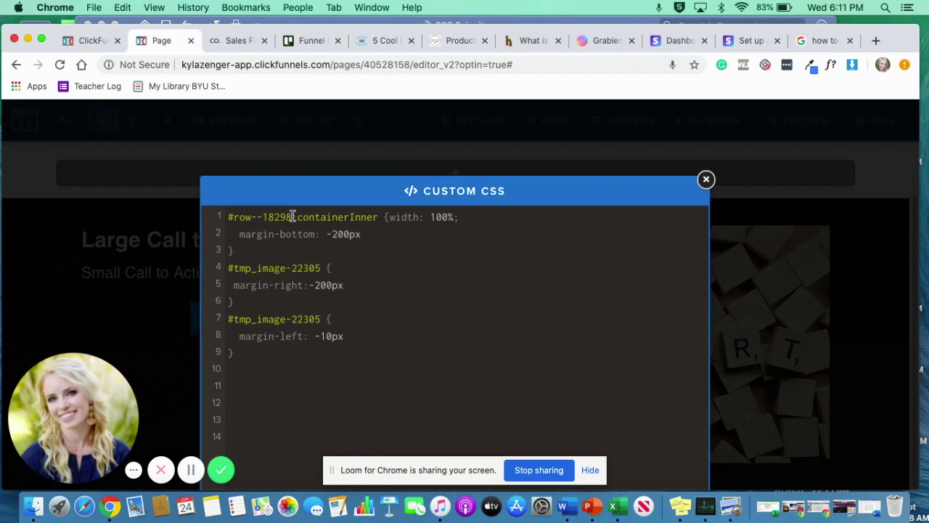
{"action": "left_click_drag", "start_coordinate": [292, 216], "coordinate": [232, 219]}
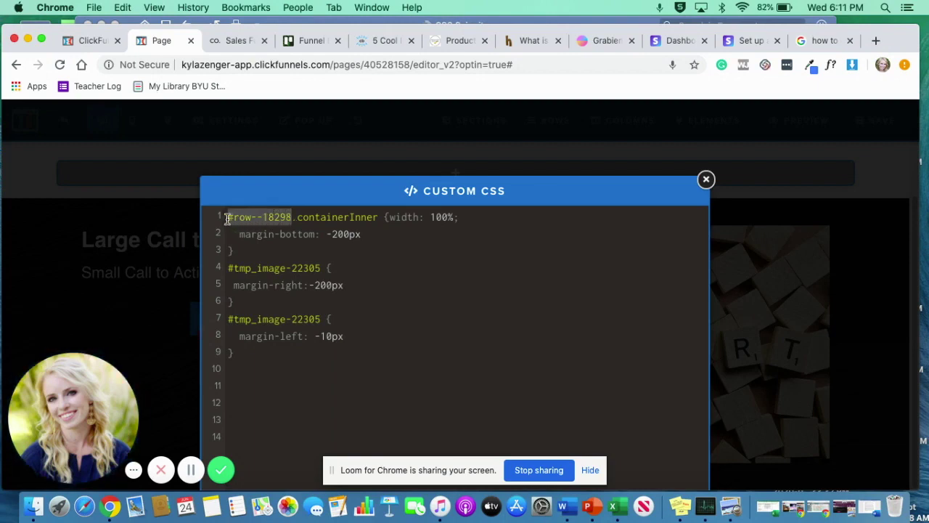
{"action": "key", "text": "super+v"}
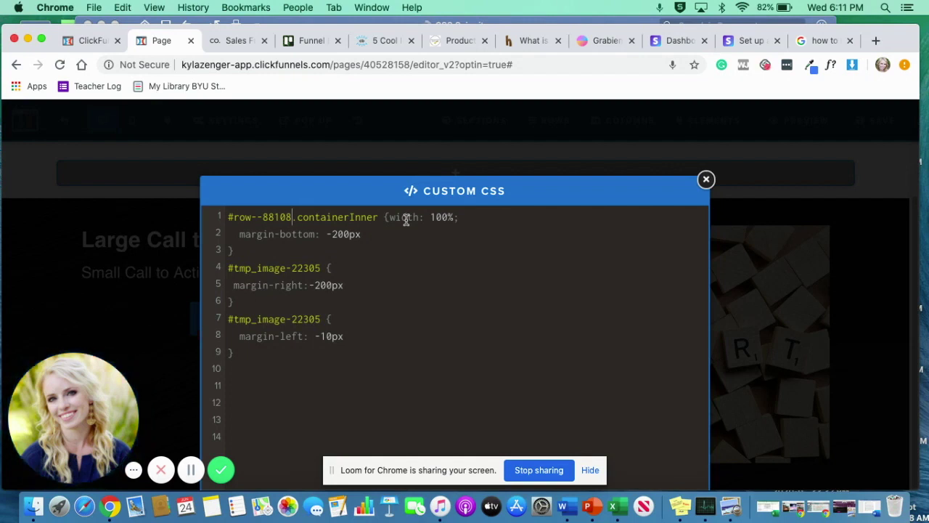
{"action": "left_click", "coordinate": [848, 254]}
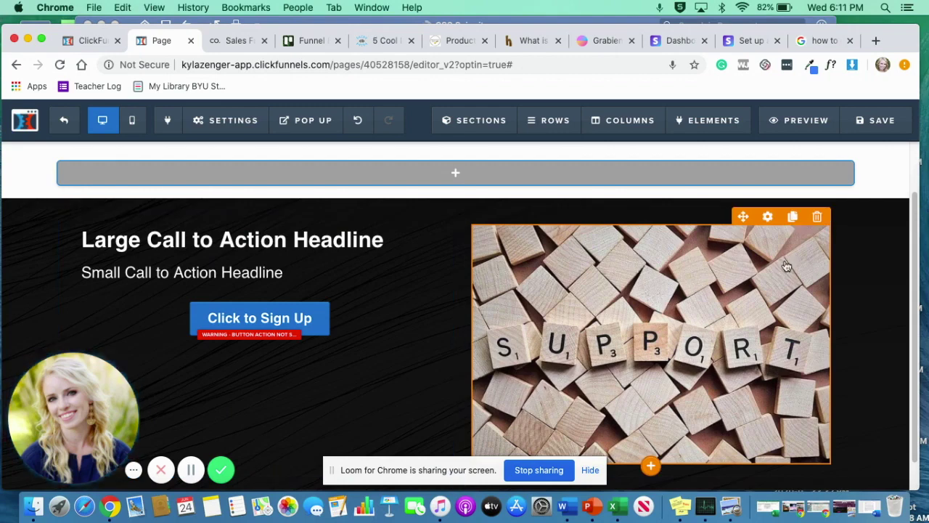
Find the SUPPORT image's ID and paste #tmp_image-54325 into the line 4 custom CSS rule.
{"action": "left_click", "coordinate": [768, 216]}
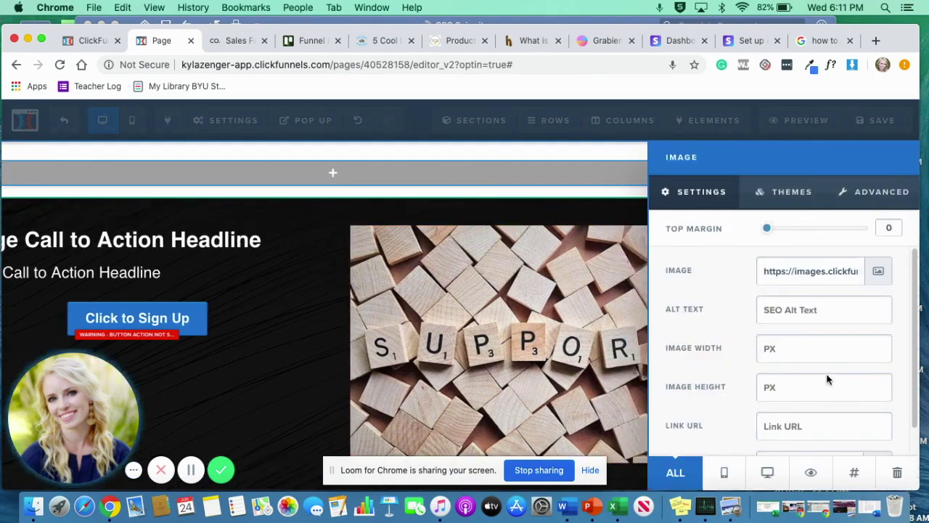
{"action": "left_click", "coordinate": [853, 475]}
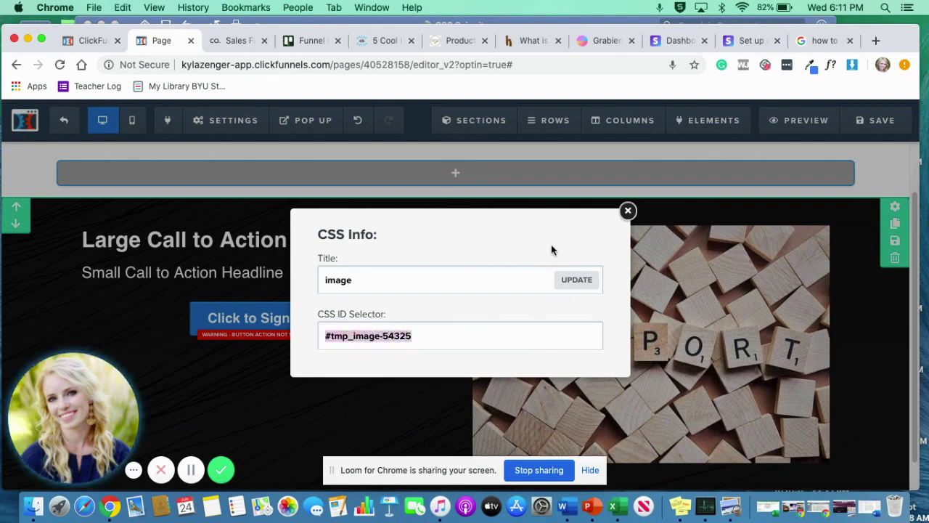
{"action": "left_click", "coordinate": [628, 211]}
{"action": "left_click", "coordinate": [227, 121]}
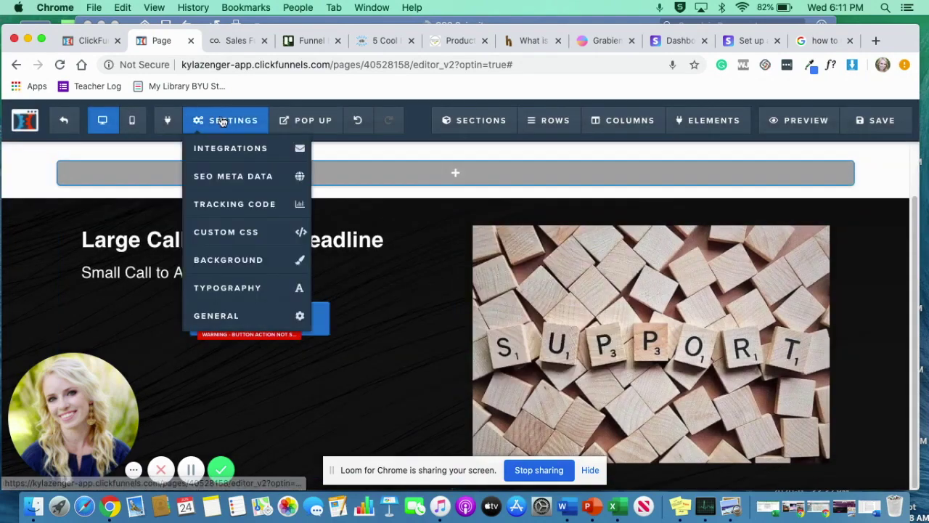
{"action": "left_click", "coordinate": [240, 233]}
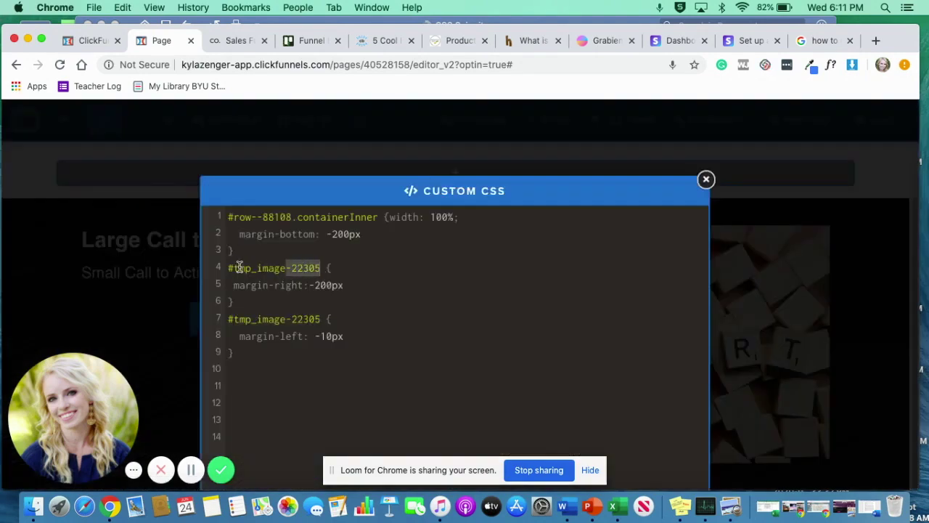
{"action": "left_click_drag", "start_coordinate": [240, 268], "coordinate": [226, 264]}
{"action": "key", "text": "super+v"}
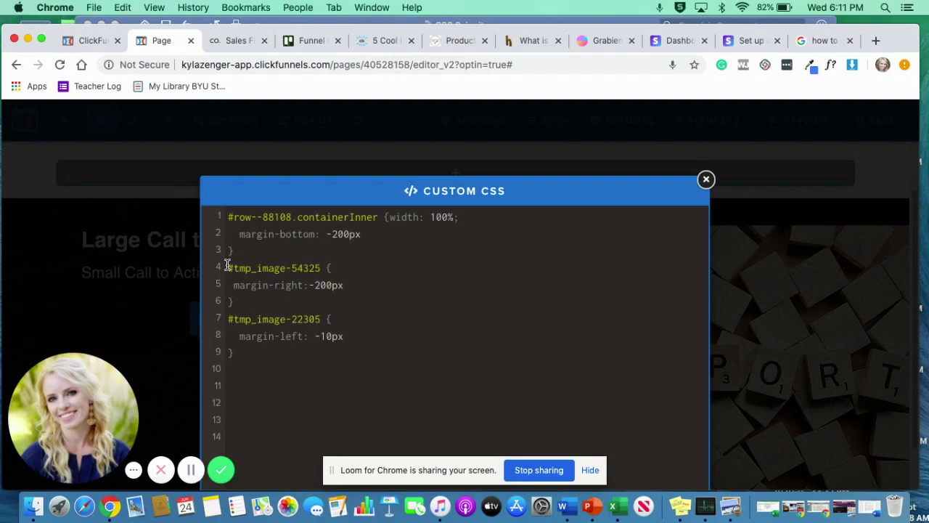
{"action": "left_click", "coordinate": [794, 214]}
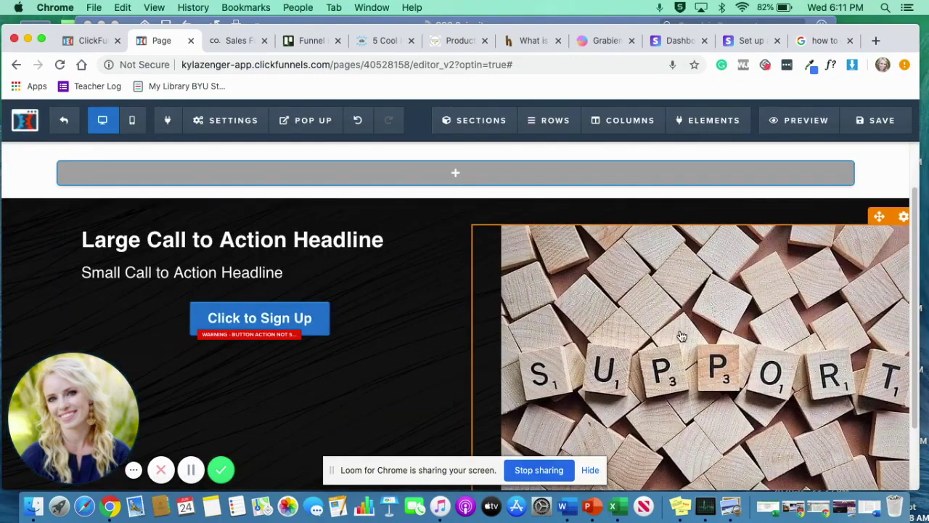
{"action": "scroll", "coordinate": [734, 267], "scroll_direction": "down", "scroll_amount": 3}
{"action": "scroll", "coordinate": [730, 265], "scroll_direction": "up", "scroll_amount": 4}
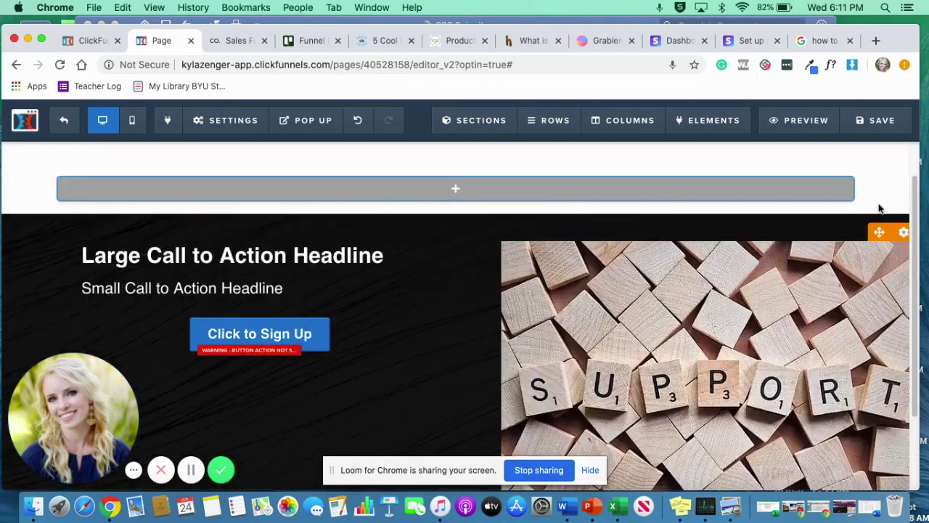
Set the SUPPORT image's width to 600.
{"action": "left_click", "coordinate": [903, 233]}
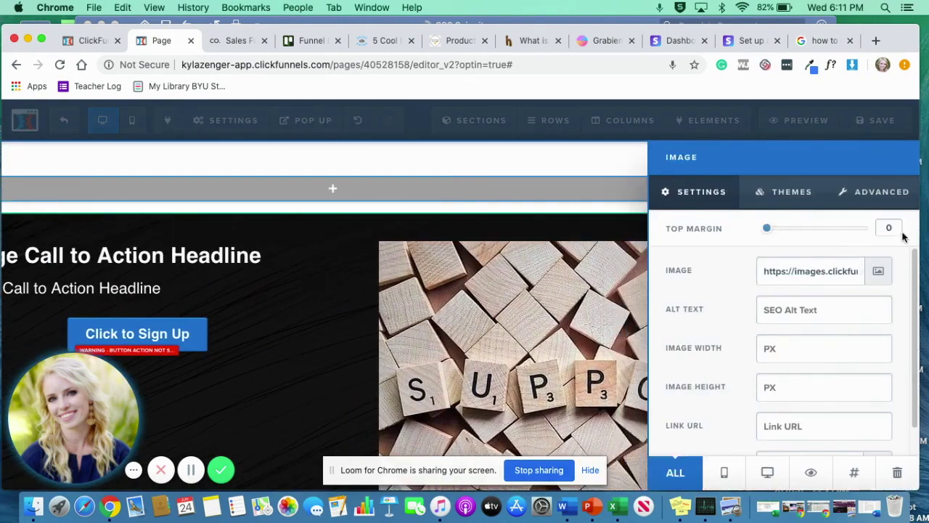
{"action": "left_click", "coordinate": [765, 348]}
{"action": "type", "text": "600"}
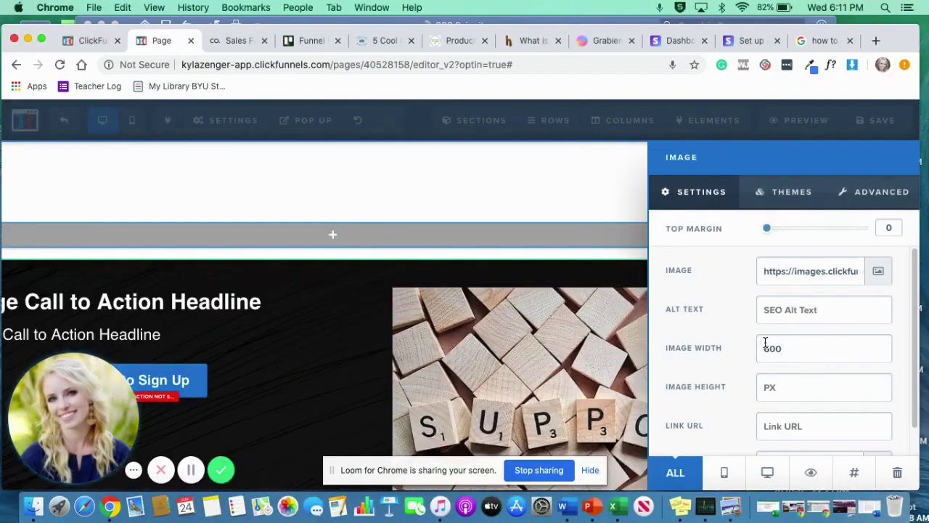
{"action": "left_click", "coordinate": [412, 308]}
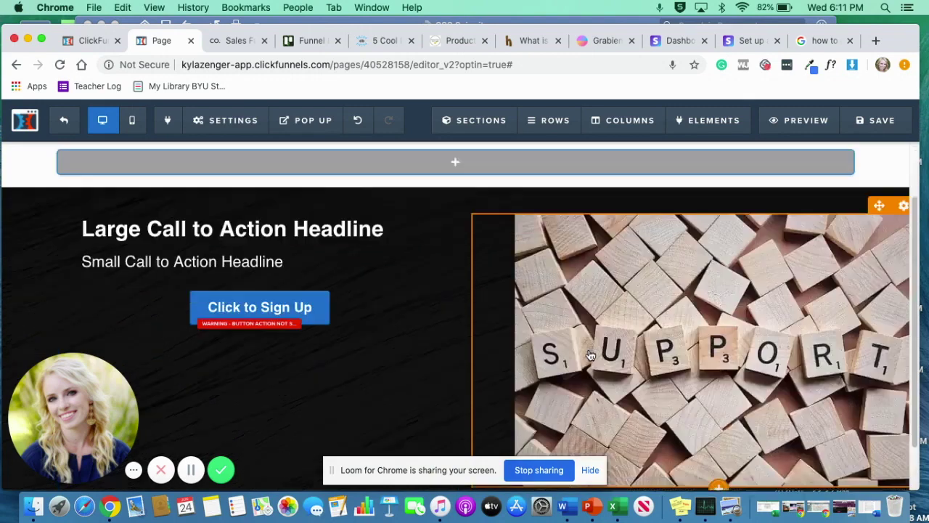
{"action": "scroll", "coordinate": [590, 355], "scroll_direction": "down", "scroll_amount": 1}
{"action": "scroll", "coordinate": [590, 355], "scroll_direction": "up", "scroll_amount": 2}
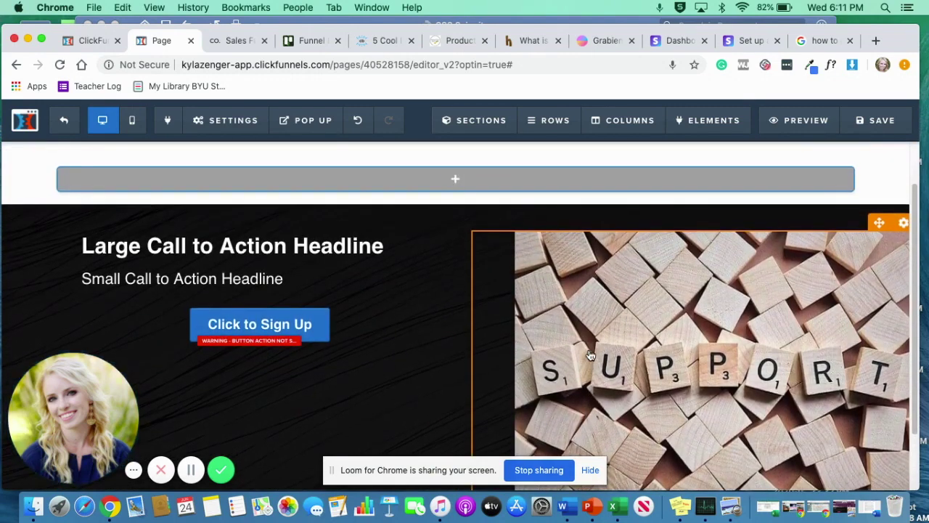
Change the line 7 custom CSS selector to #tmp_image-54325.
{"action": "left_click", "coordinate": [225, 119]}
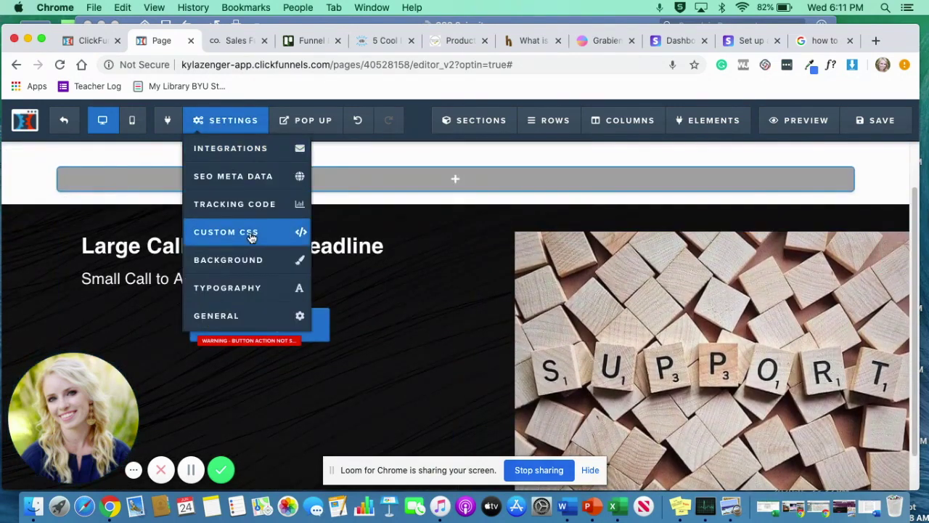
{"action": "left_click", "coordinate": [250, 236]}
{"action": "left_click_drag", "start_coordinate": [322, 318], "coordinate": [244, 314]}
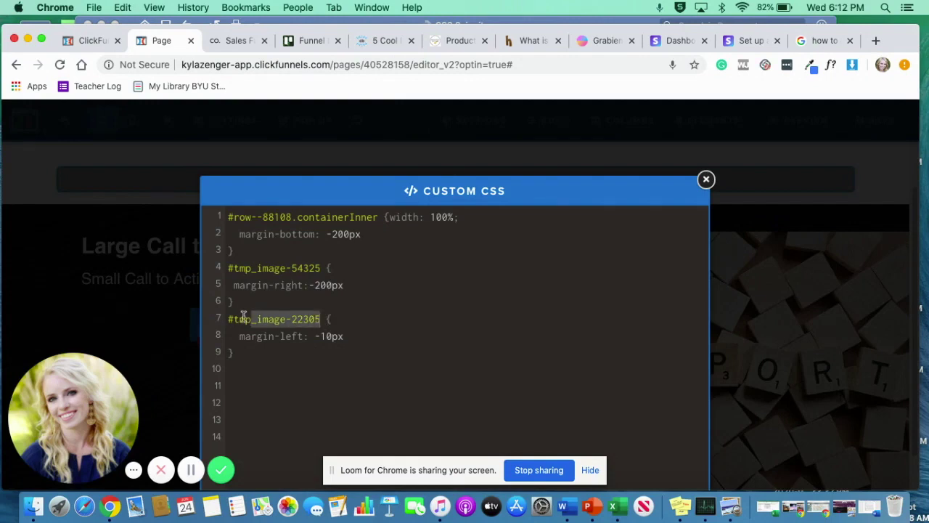
{"action": "type", "text": "#tmp_image-54325"}
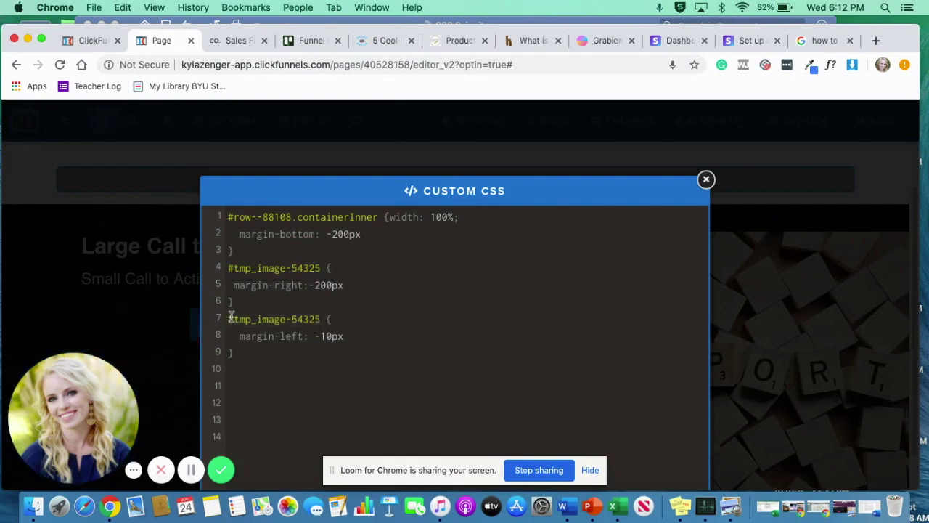
{"action": "left_click", "coordinate": [771, 275]}
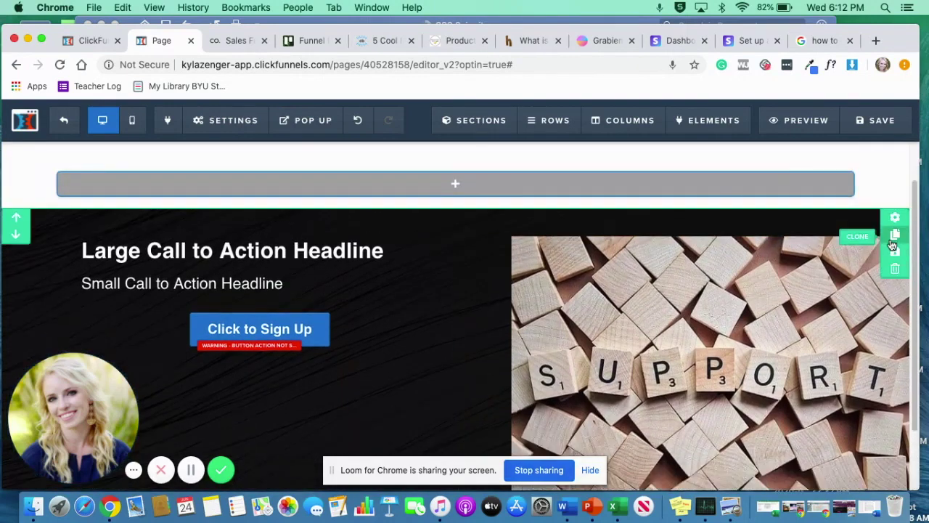
Drag the hero section's top and bottom padding down to 0.
{"action": "left_click", "coordinate": [871, 292]}
{"action": "scroll", "coordinate": [852, 337], "scroll_direction": "down", "scroll_amount": 3}
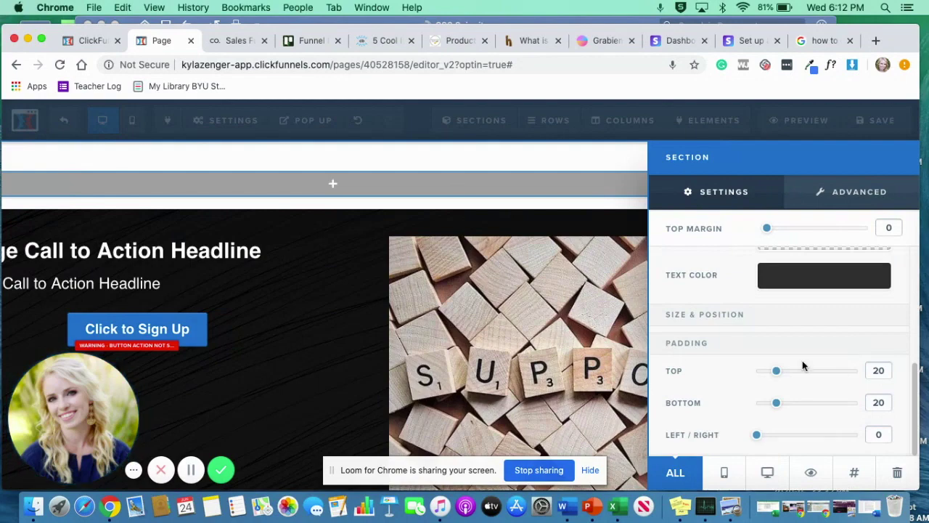
{"action": "left_click_drag", "start_coordinate": [776, 370], "coordinate": [718, 377]}
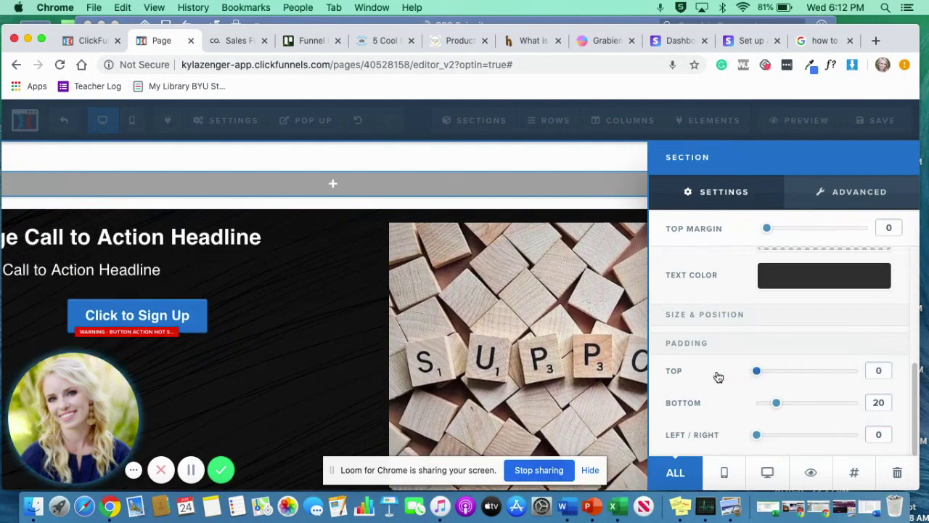
{"action": "left_click_drag", "start_coordinate": [763, 407], "coordinate": [649, 406]}
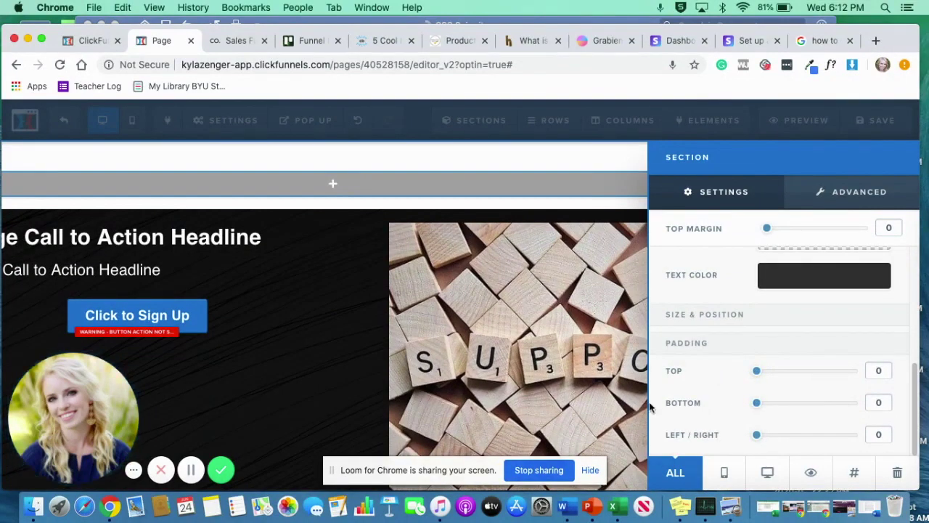
{"action": "left_click", "coordinate": [473, 383]}
{"action": "scroll", "coordinate": [473, 383], "scroll_direction": "down", "scroll_amount": 3}
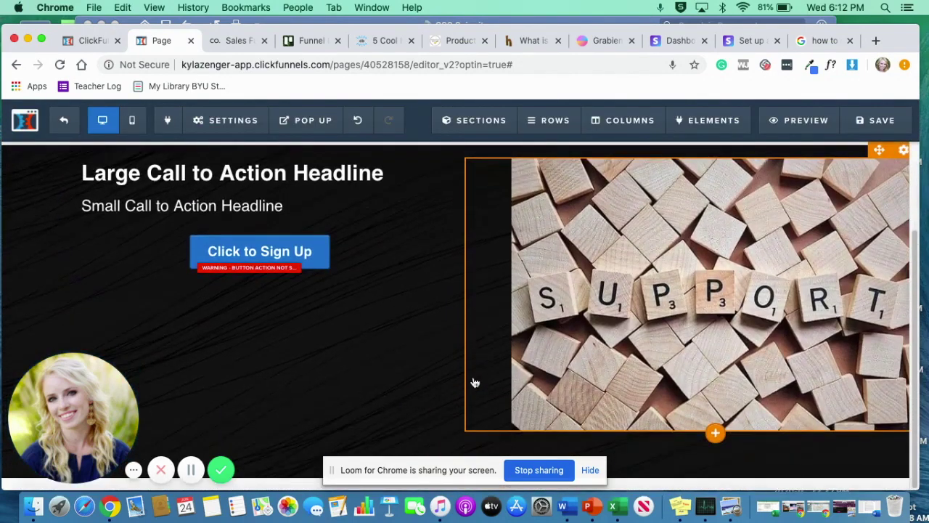
{"action": "scroll", "coordinate": [473, 382], "scroll_direction": "up", "scroll_amount": 1}
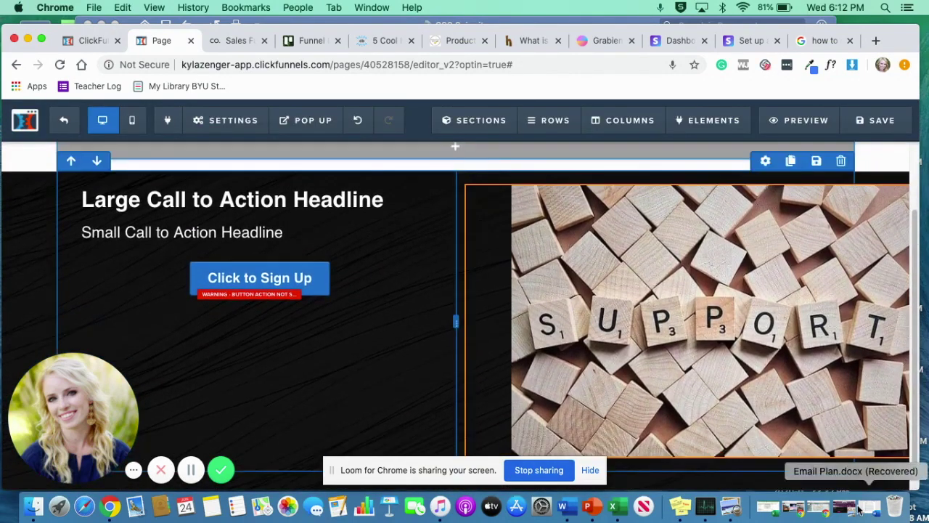
{"action": "scroll", "coordinate": [878, 363], "scroll_direction": "down", "scroll_amount": 1}
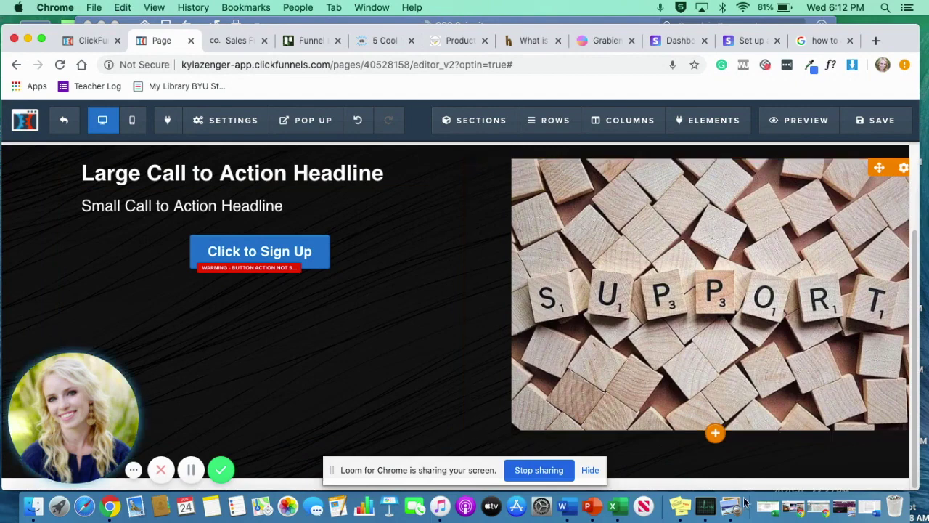
{"action": "scroll", "coordinate": [798, 363], "scroll_direction": "up", "scroll_amount": 1}
{"action": "scroll", "coordinate": [871, 217], "scroll_direction": "down", "scroll_amount": 1}
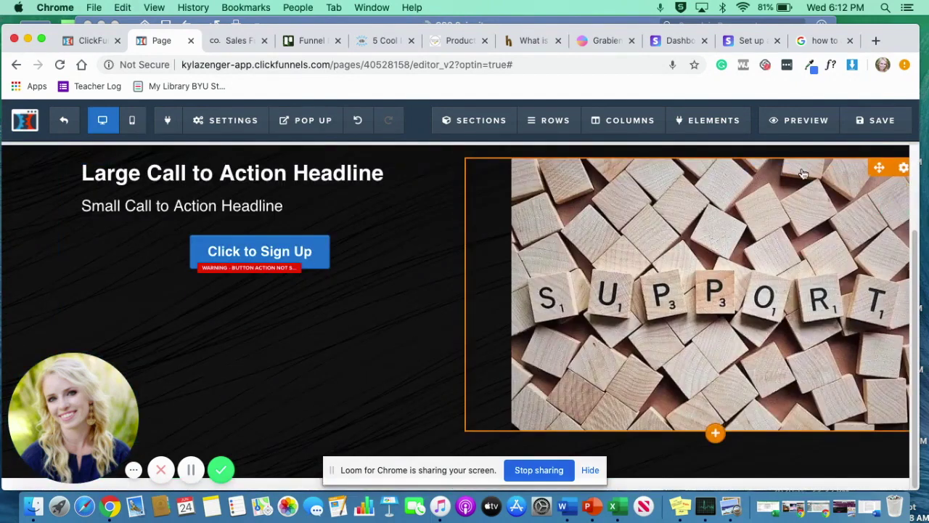
{"action": "scroll", "coordinate": [726, 210], "scroll_direction": "up", "scroll_amount": 1}
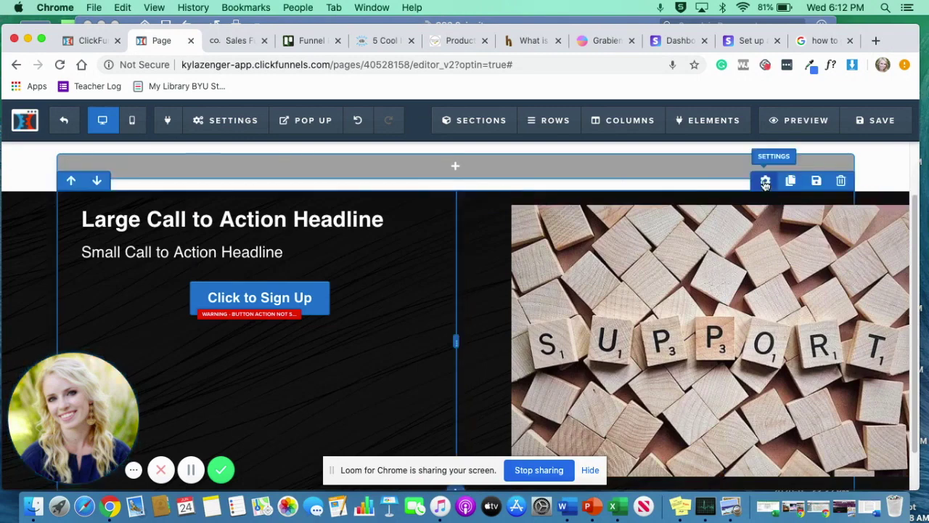
Set the two-column row's top and bottom padding to 0.
{"action": "left_click", "coordinate": [765, 182]}
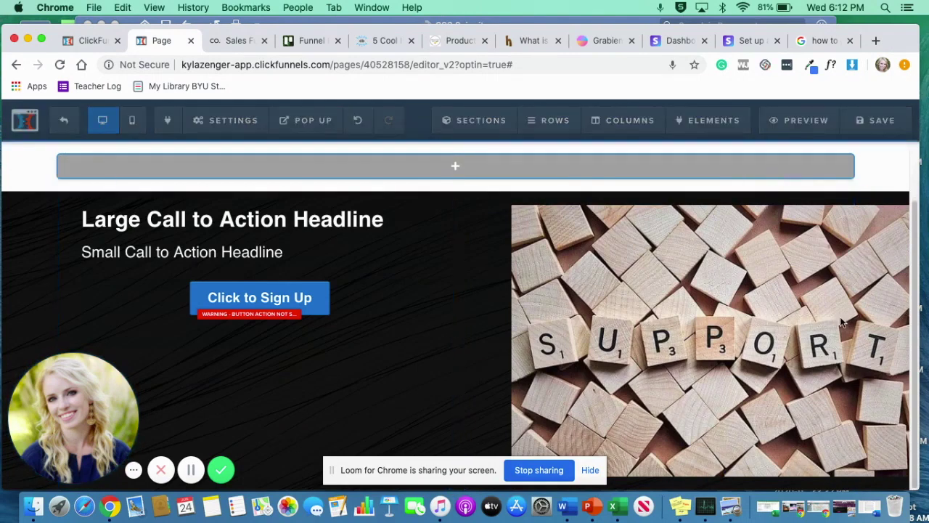
{"action": "scroll", "coordinate": [840, 316], "scroll_direction": "down", "scroll_amount": 4}
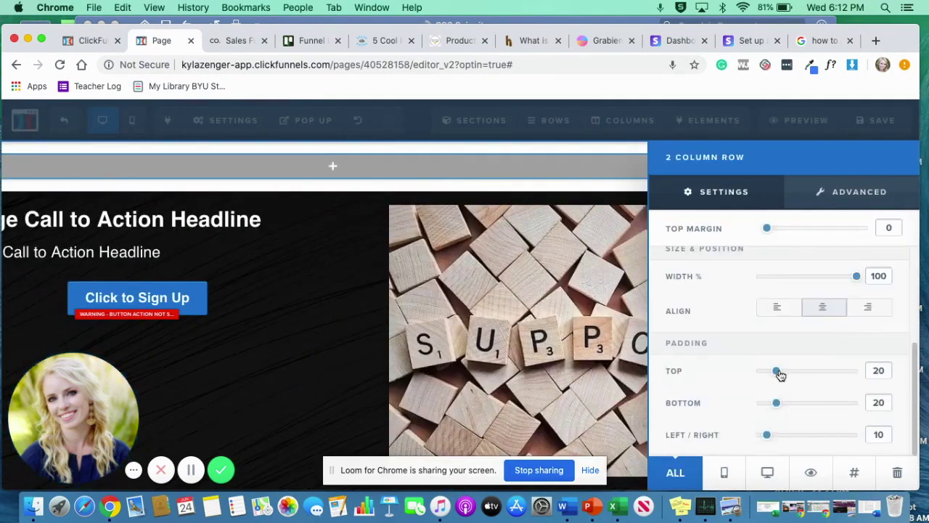
{"action": "left_click_drag", "start_coordinate": [766, 374], "coordinate": [745, 374]}
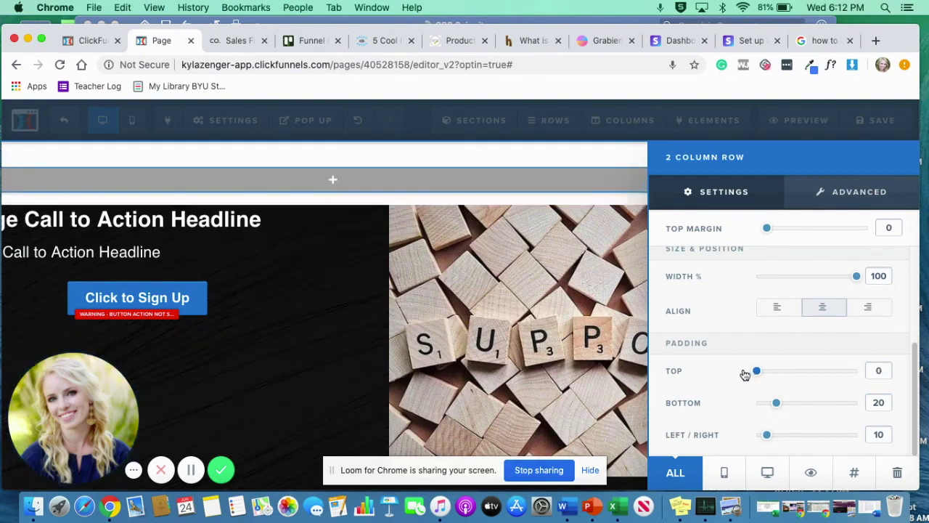
{"action": "left_click_drag", "start_coordinate": [779, 405], "coordinate": [756, 404]}
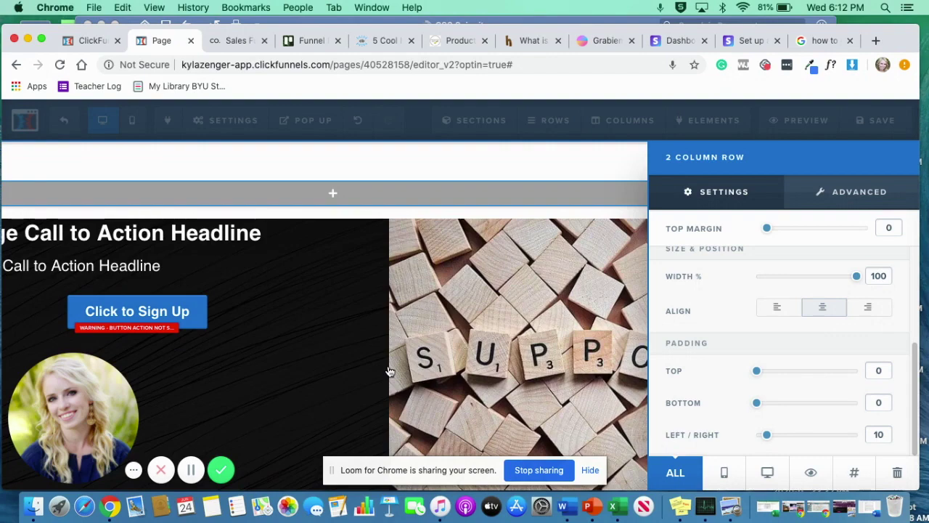
{"action": "left_click", "coordinate": [536, 235]}
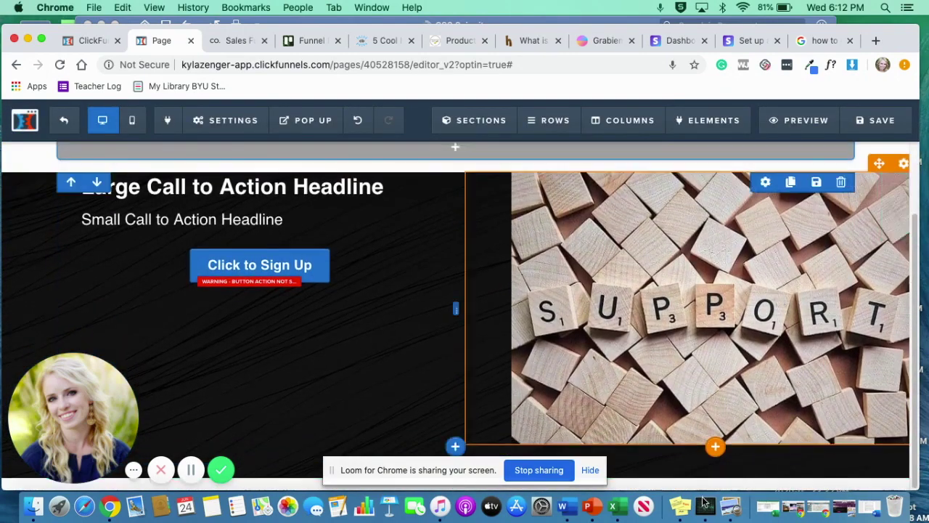
Use the empty section's down arrow to move it below the call-to-action section.
{"action": "scroll", "coordinate": [508, 354], "scroll_direction": "down", "scroll_amount": 2}
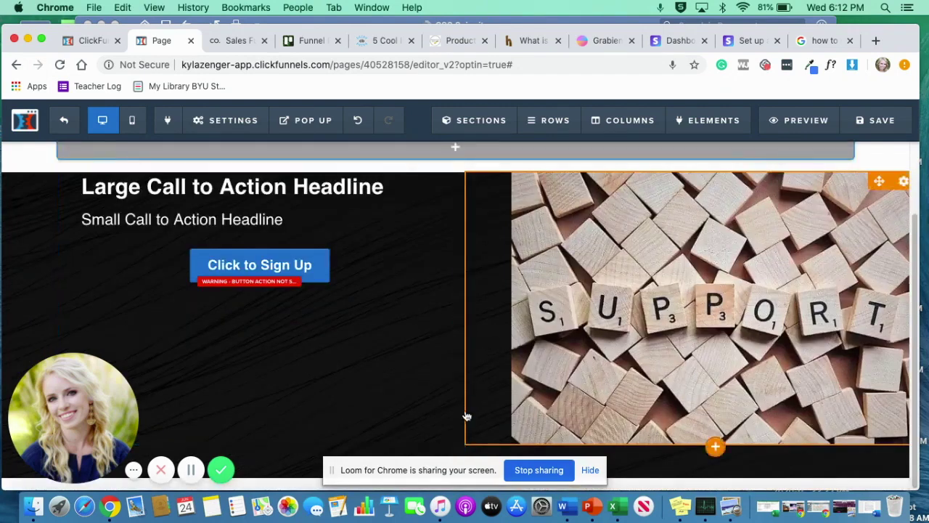
{"action": "scroll", "coordinate": [774, 276], "scroll_direction": "up", "scroll_amount": 3}
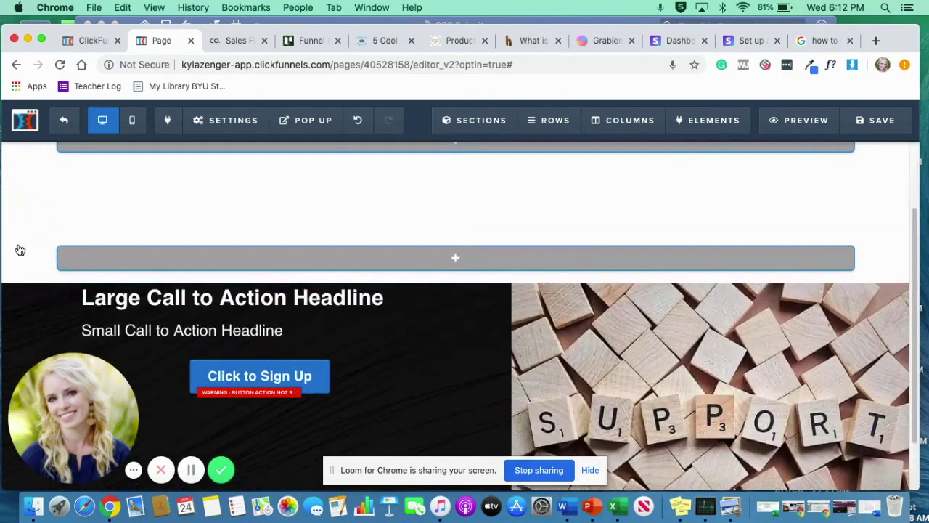
{"action": "left_click", "coordinate": [16, 259]}
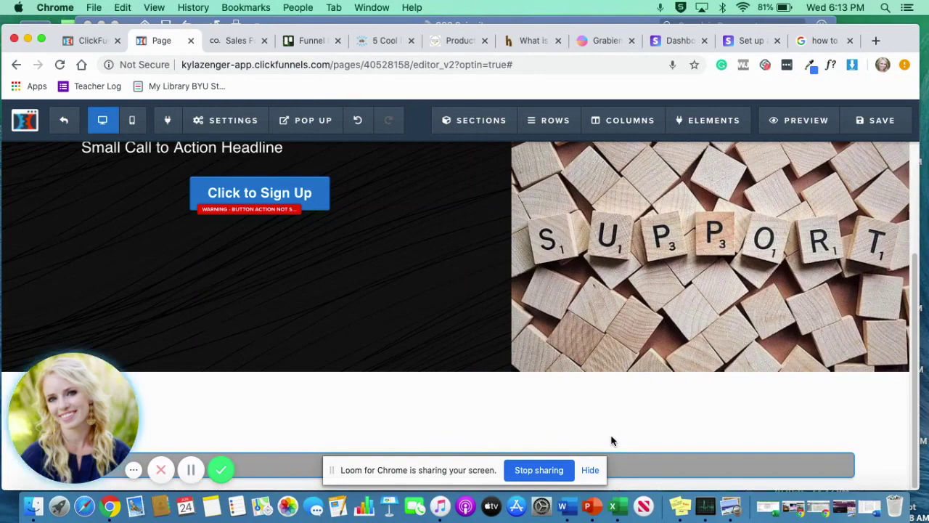
{"action": "scroll", "coordinate": [611, 440], "scroll_direction": "up", "scroll_amount": 3}
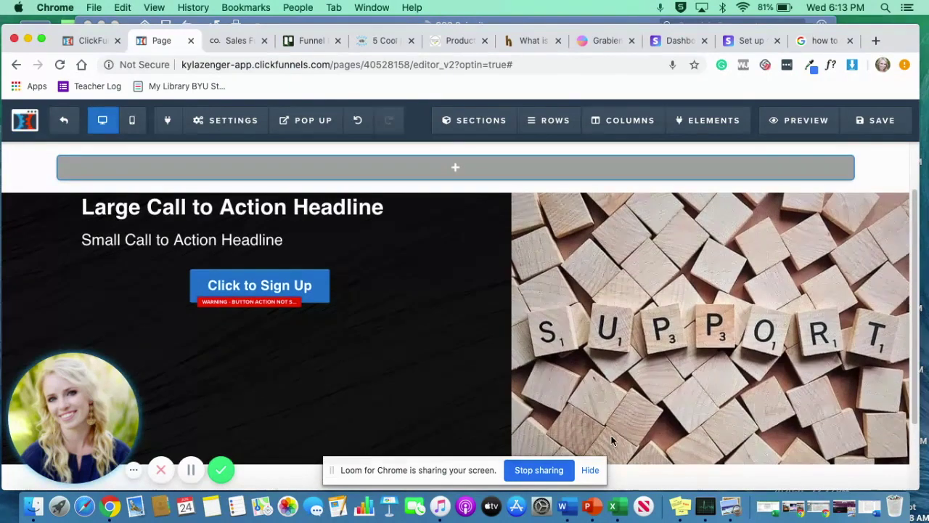
Set the Large Call to Action Headline's top margin to 80.
{"action": "left_click", "coordinate": [194, 216]}
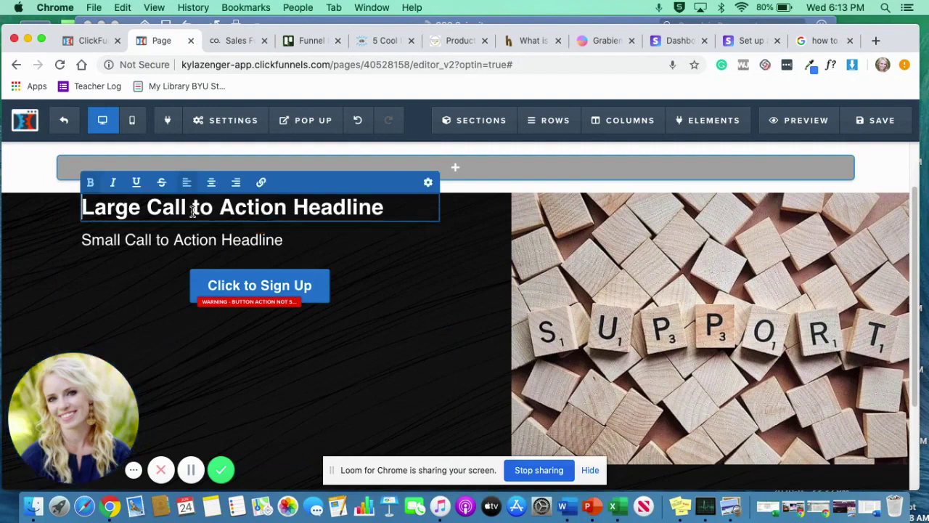
{"action": "left_click", "coordinate": [389, 222]}
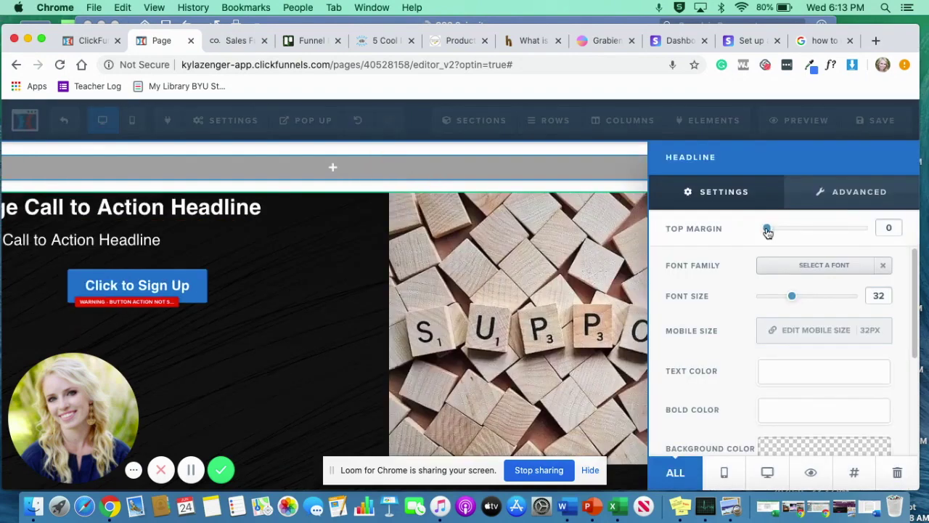
{"action": "left_click_drag", "start_coordinate": [768, 231], "coordinate": [846, 234]}
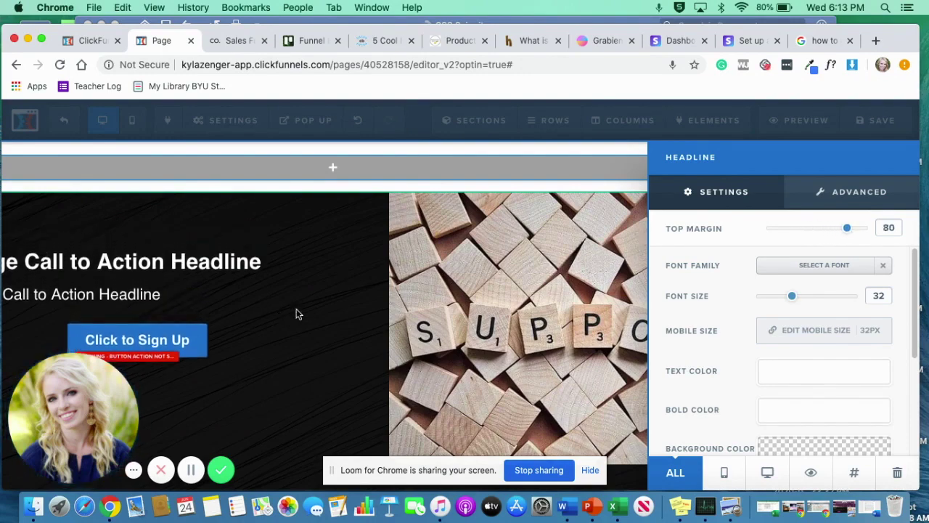
{"action": "left_click", "coordinate": [643, 308]}
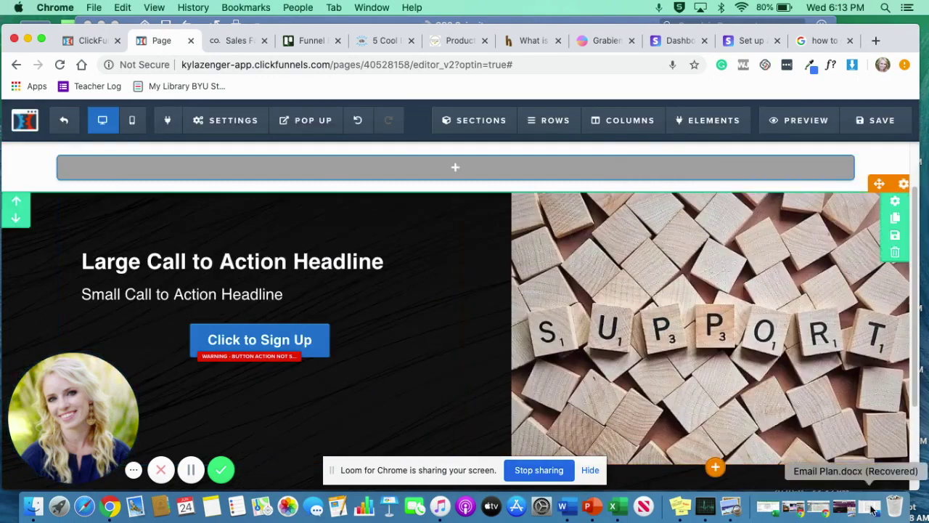
{"action": "left_click", "coordinate": [802, 424]}
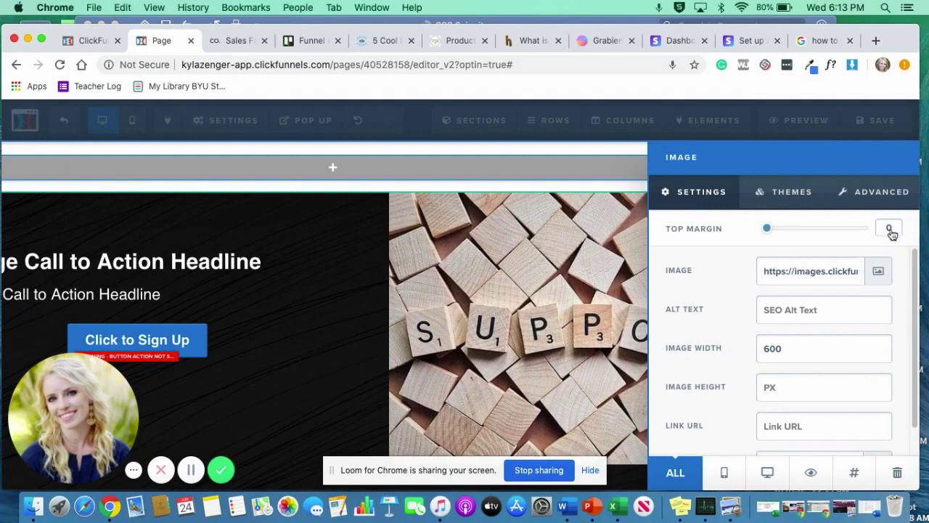
Change the SUPPORT image's width from 400 to 550.
{"action": "double_click", "coordinate": [773, 349]}
{"action": "type", "text": "400"}
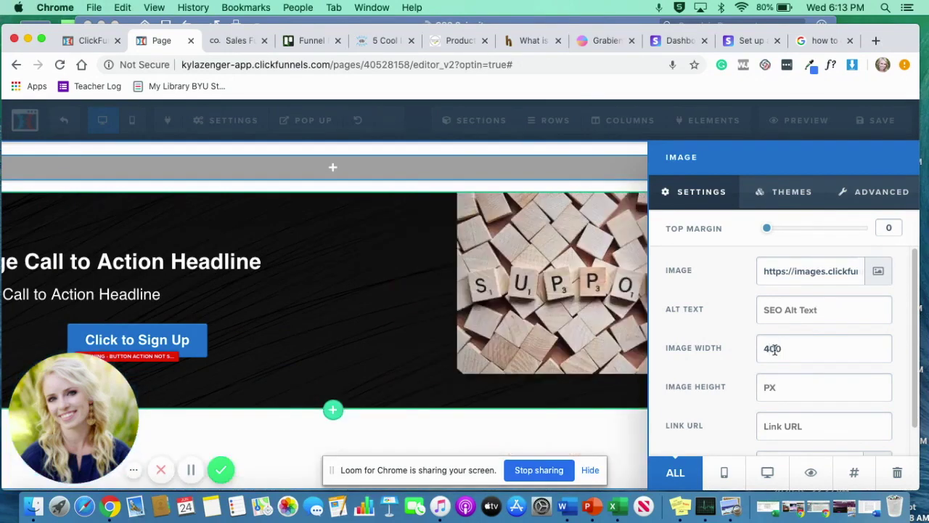
{"action": "left_click", "coordinate": [541, 414]}
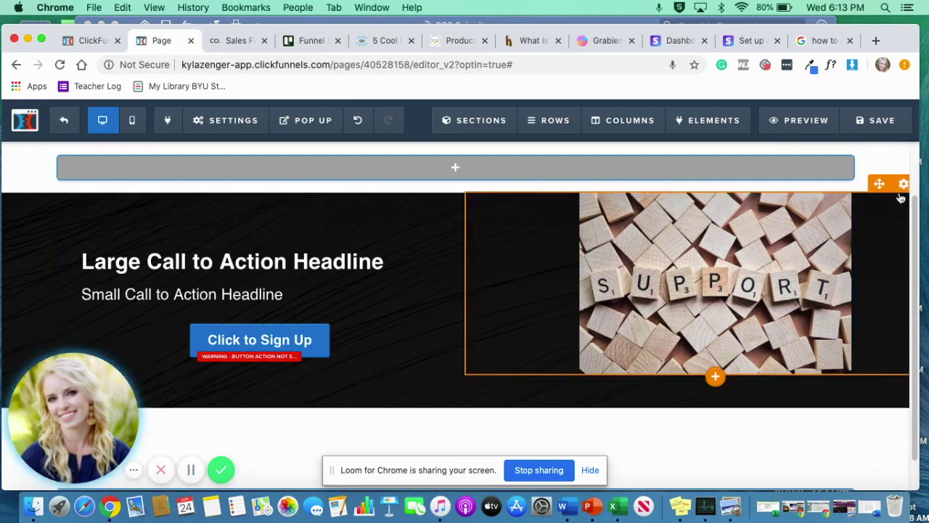
{"action": "left_click", "coordinate": [847, 364]}
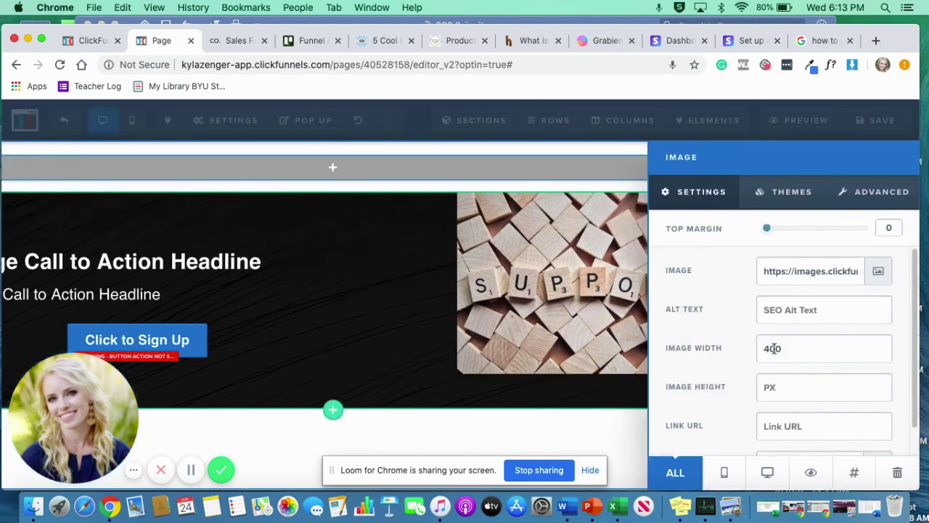
{"action": "left_click", "coordinate": [773, 348]}
{"action": "key", "text": "BackSpace"}
{"action": "key", "text": "BackSpace"}
{"action": "type", "text": "550"}
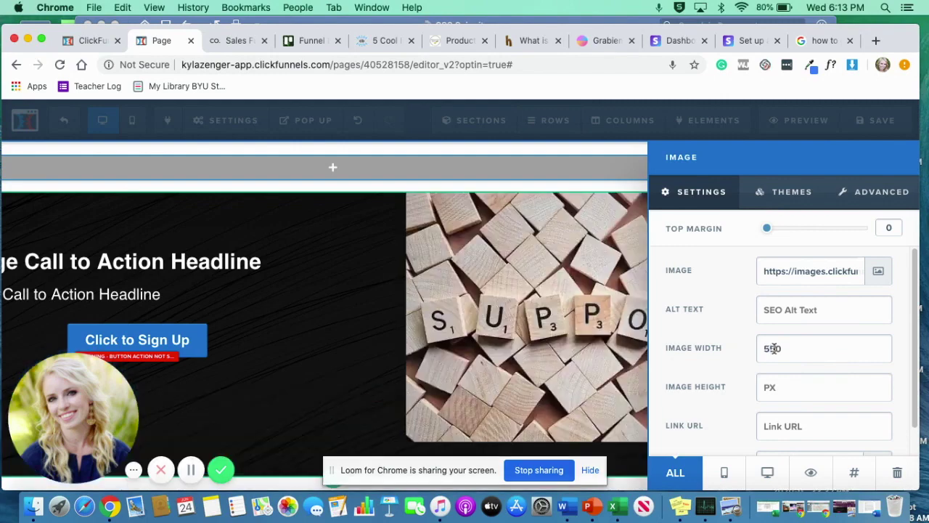
{"action": "key", "text": "Delete"}
{"action": "left_click", "coordinate": [603, 364]}
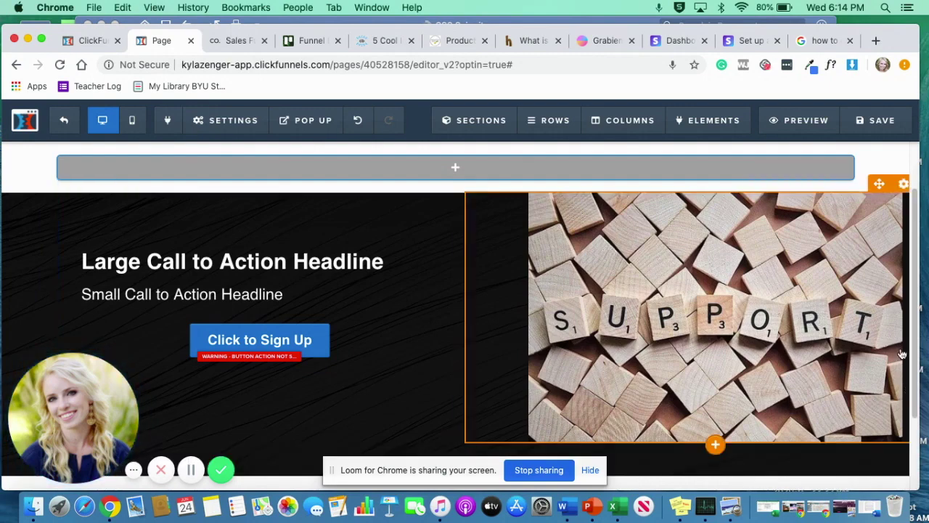
{"action": "left_click", "coordinate": [213, 118]}
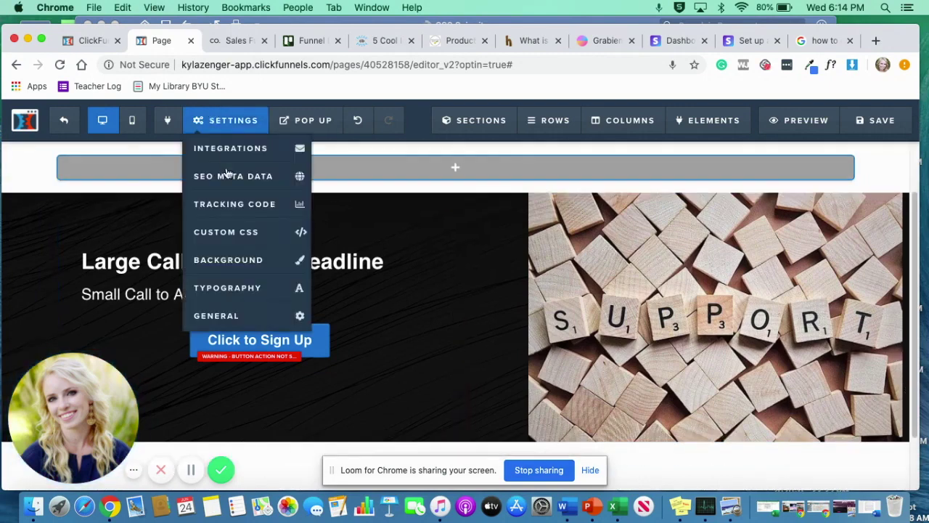
Edit the #tmp_image-54325 custom CSS margin-left from -10px to 7px.
{"action": "left_click", "coordinate": [239, 229]}
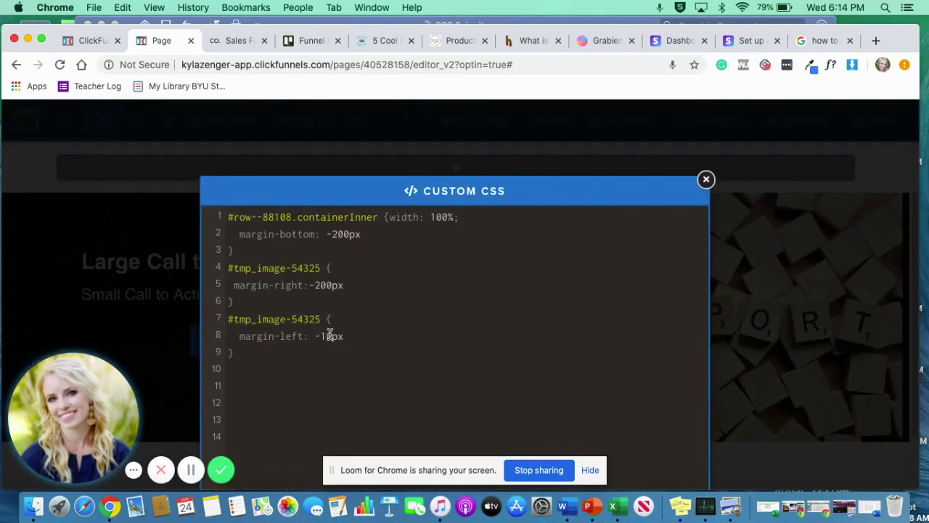
{"action": "left_click", "coordinate": [331, 335]}
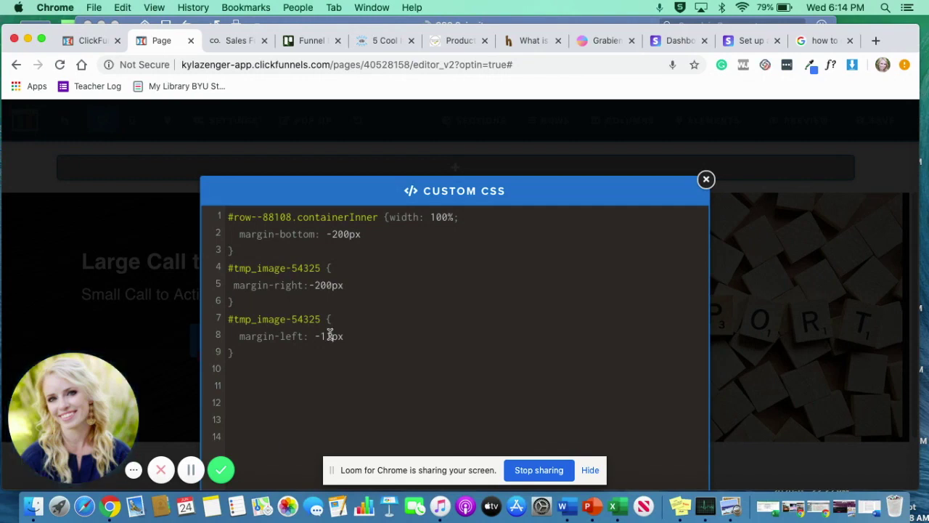
{"action": "key", "text": "BackSpace"}
{"action": "key", "text": "BackSpace"}
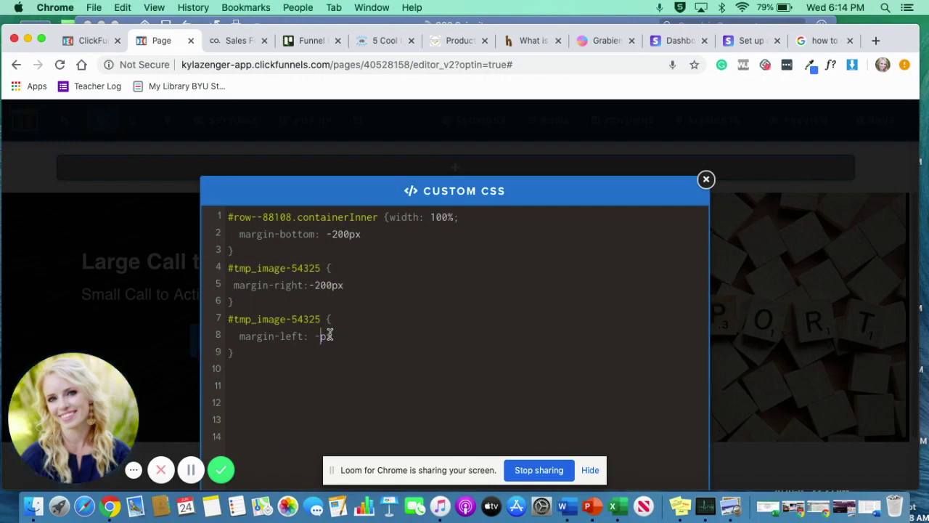
{"action": "type", "text": "1"}
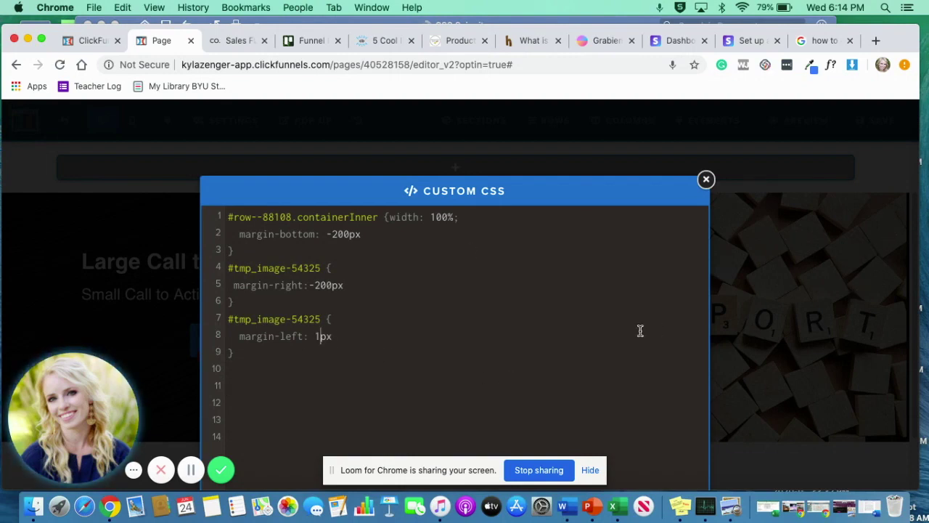
{"action": "key", "text": "BackSpace"}
{"action": "type", "text": "-1"}
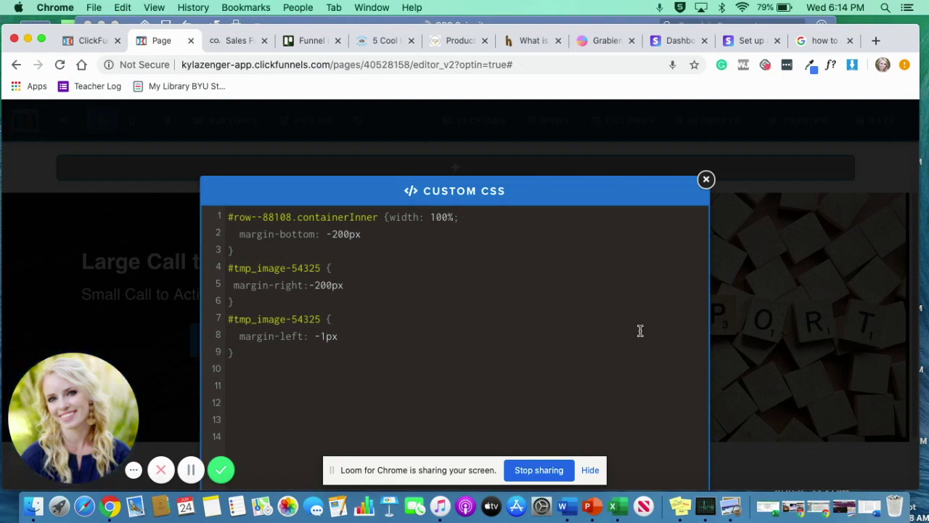
{"action": "key", "text": "BackSpace"}
{"action": "key", "text": "BackSpace"}
{"action": "type", "text": "2"}
{"action": "key", "text": "BackSpace"}
{"action": "type", "text": "5"}
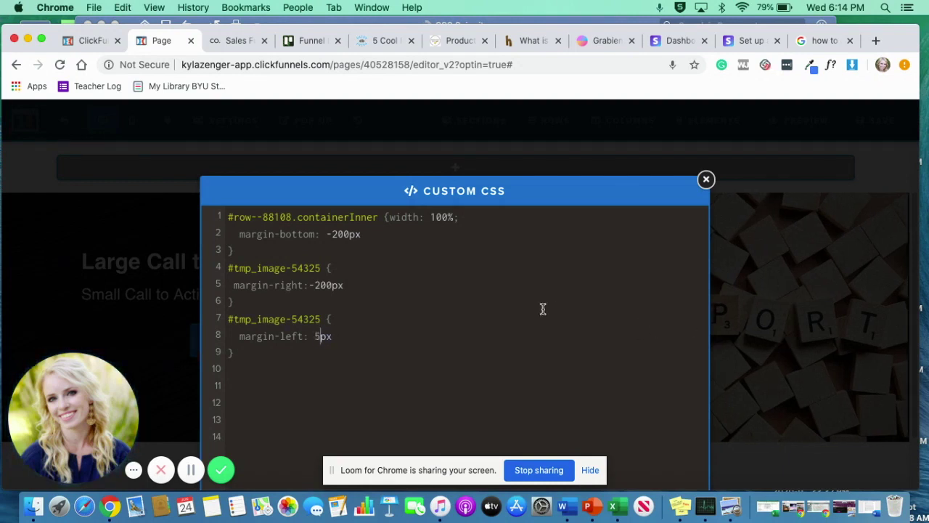
{"action": "key", "text": "BackSpace"}
{"action": "type", "text": "6"}
{"action": "key", "text": "BackSpace"}
{"action": "type", "text": "7"}
{"action": "left_click", "coordinate": [813, 447]}
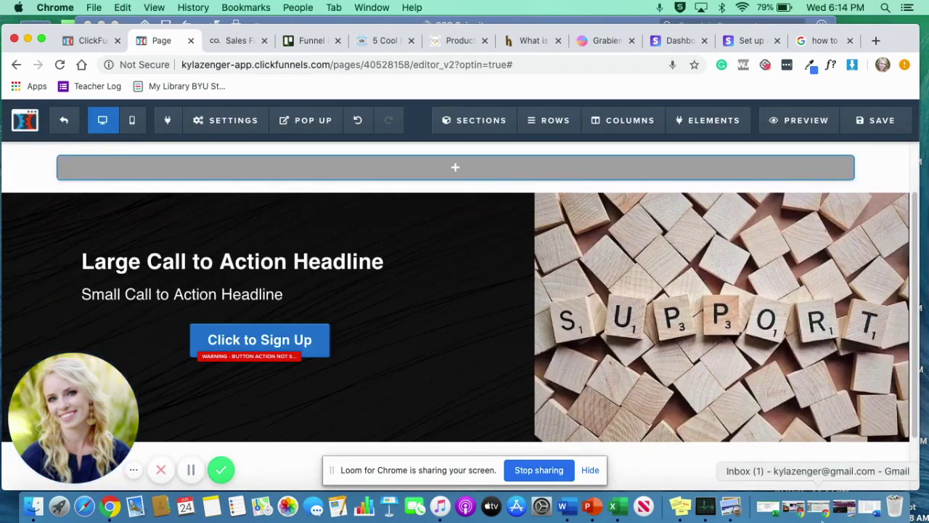
Save the page, review the live two-column section, then return to the editor tab.
{"action": "left_click", "coordinate": [882, 120]}
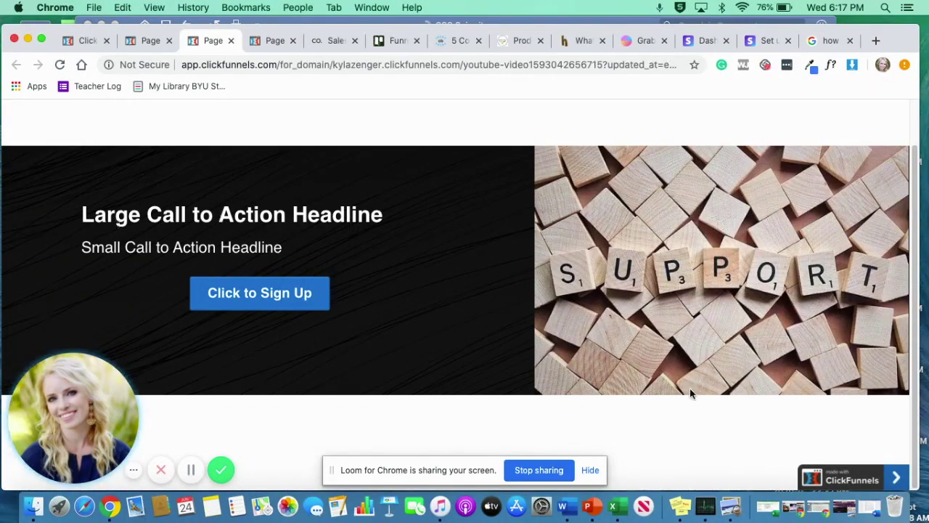
{"action": "scroll", "coordinate": [689, 387], "scroll_direction": "down", "scroll_amount": 1}
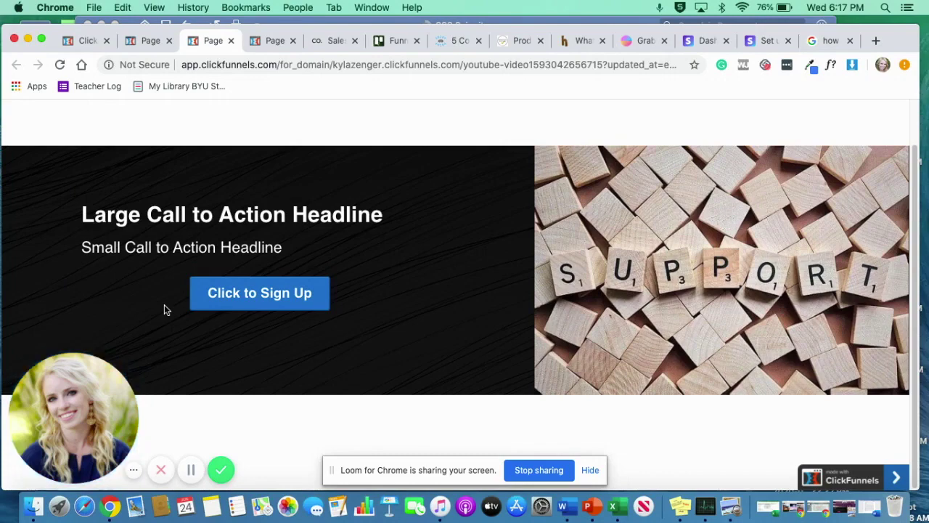
{"action": "left_click", "coordinate": [138, 42]}
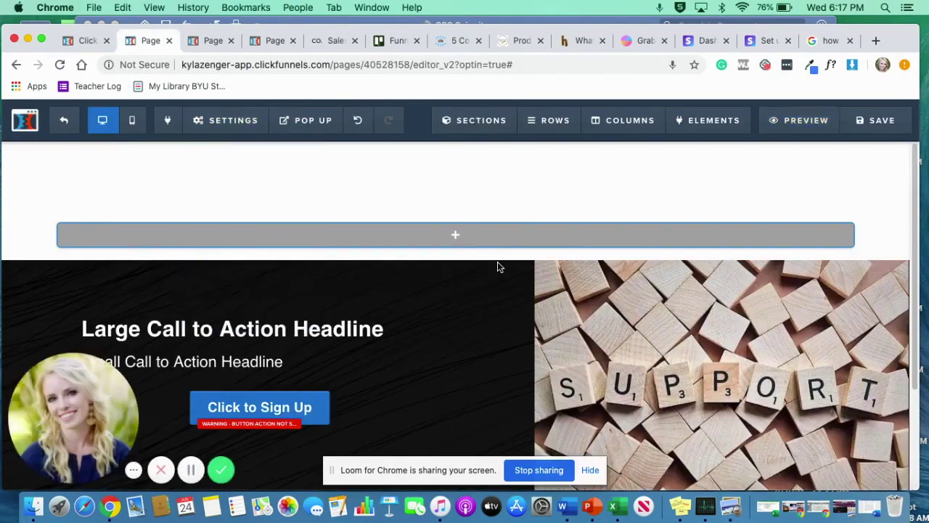
Set the Click to Sign Up button's width to full width in its advanced styles.
{"action": "scroll", "coordinate": [653, 260], "scroll_direction": "down", "scroll_amount": 3}
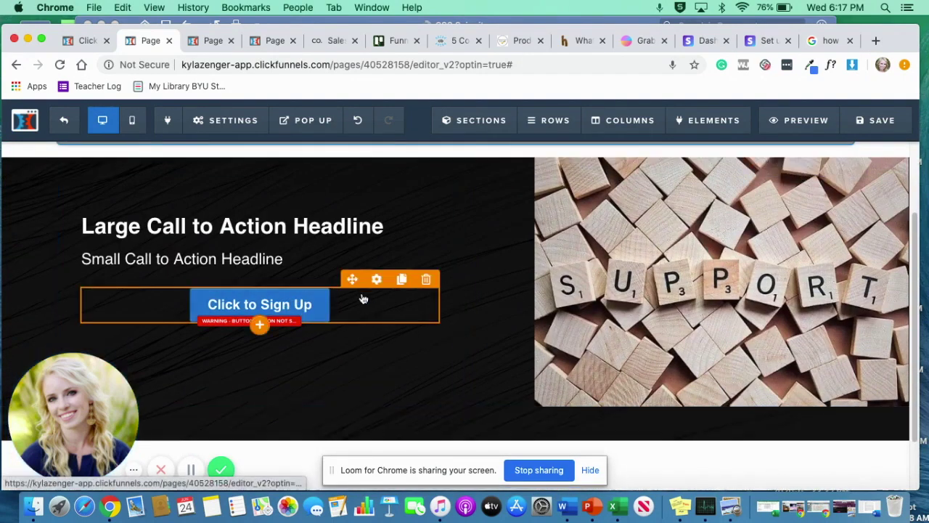
{"action": "left_click", "coordinate": [376, 285]}
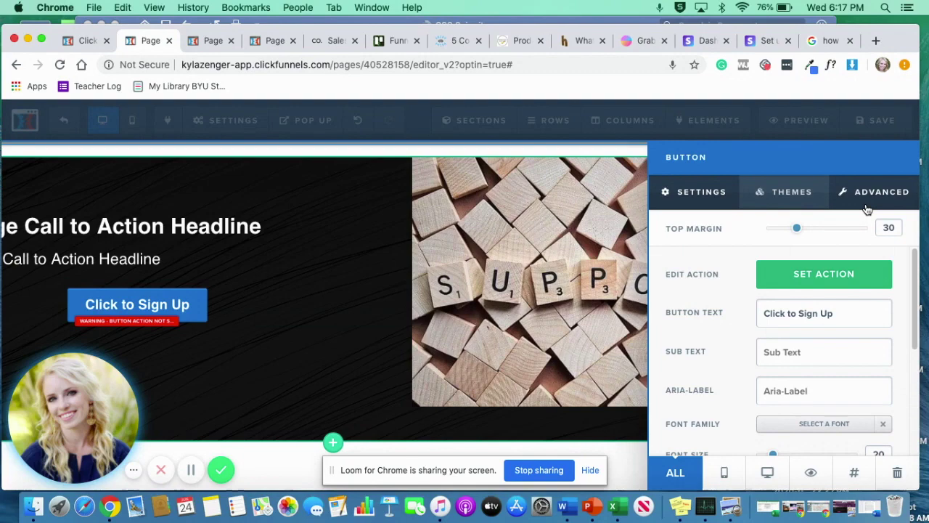
{"action": "left_click", "coordinate": [866, 196]}
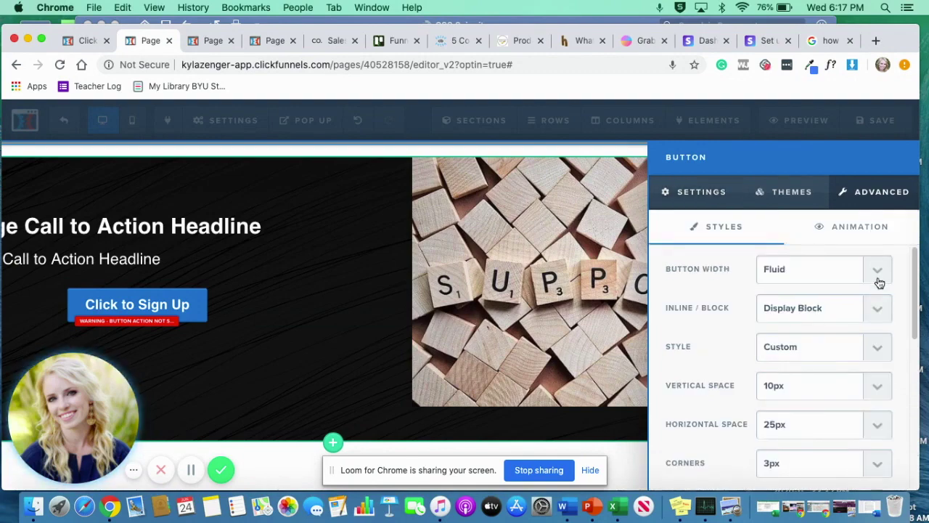
{"action": "left_click", "coordinate": [442, 337]}
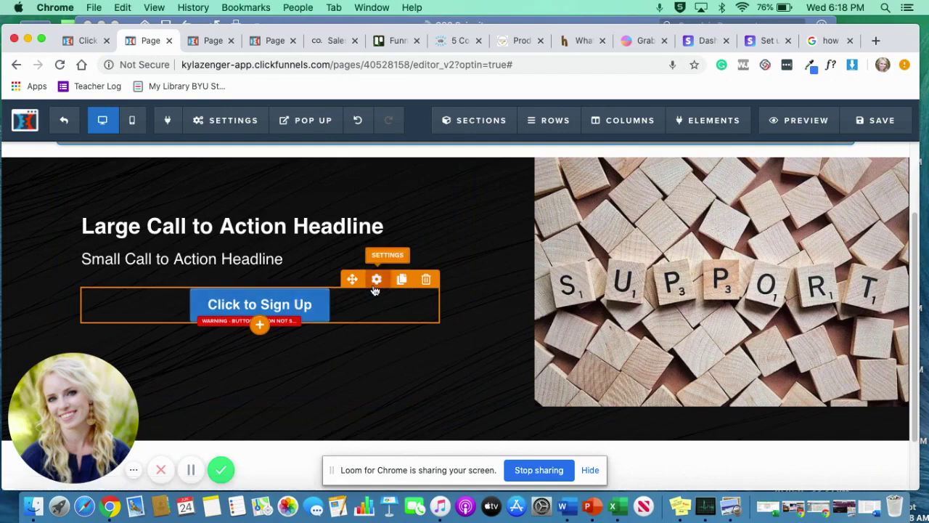
{"action": "left_click", "coordinate": [376, 281]}
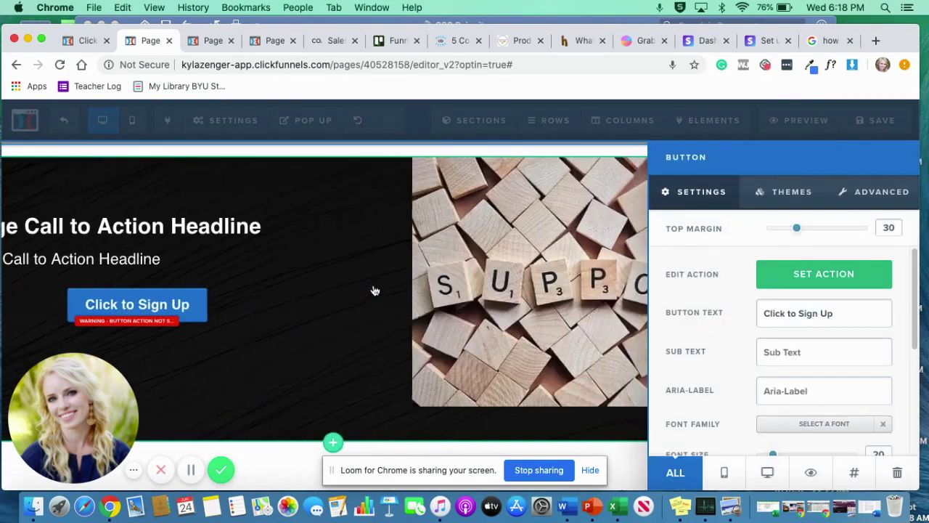
{"action": "left_click", "coordinate": [886, 190]}
{"action": "left_click", "coordinate": [875, 269]}
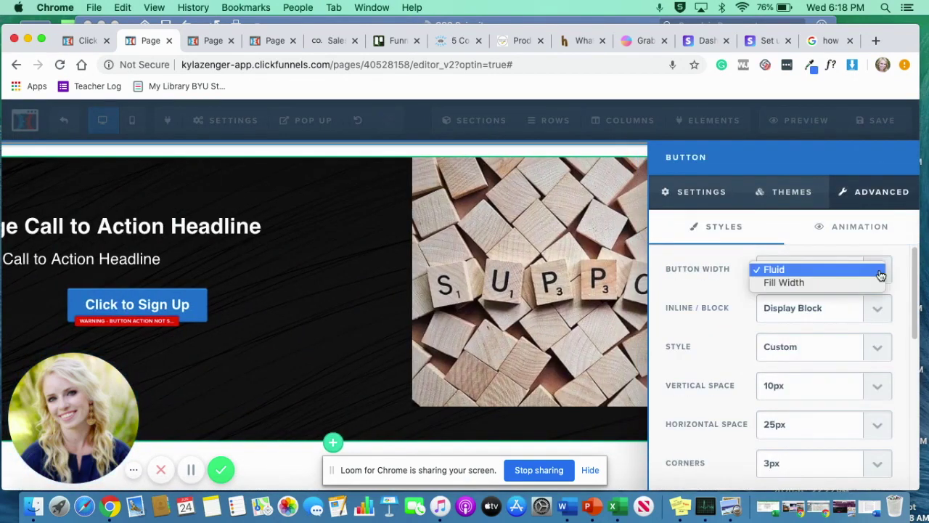
{"action": "left_click", "coordinate": [869, 284]}
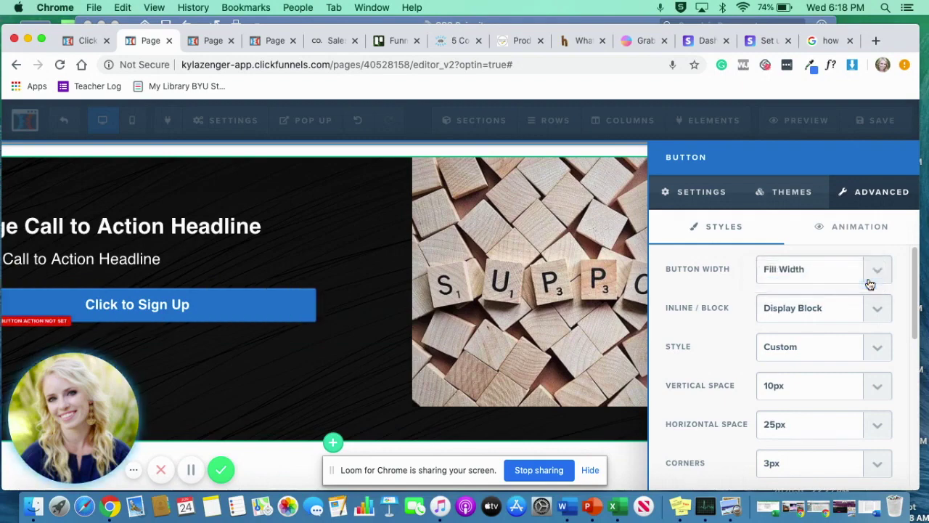
Align the Sign Up button left and switch its width back to Fluid.
{"action": "scroll", "coordinate": [870, 320], "scroll_direction": "down", "scroll_amount": 5}
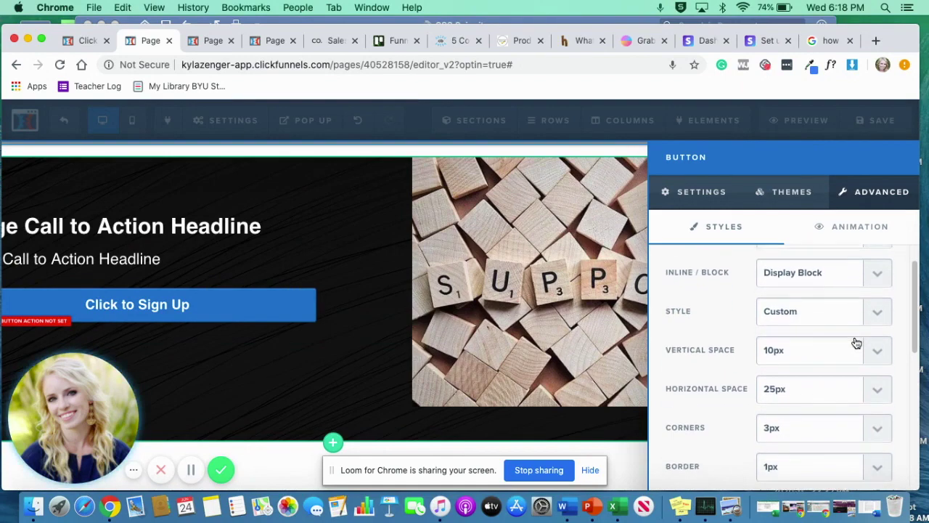
{"action": "scroll", "coordinate": [856, 342], "scroll_direction": "down", "scroll_amount": 6}
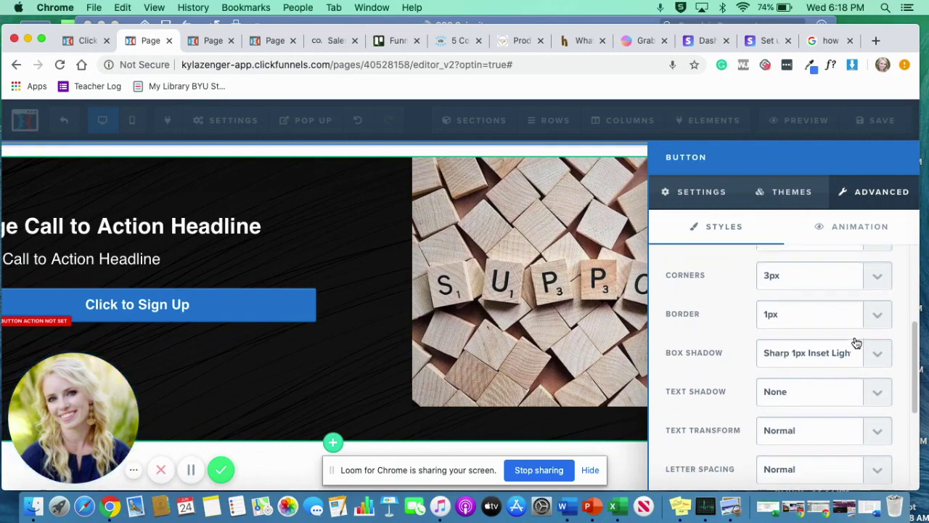
{"action": "scroll", "coordinate": [856, 342], "scroll_direction": "down", "scroll_amount": 5}
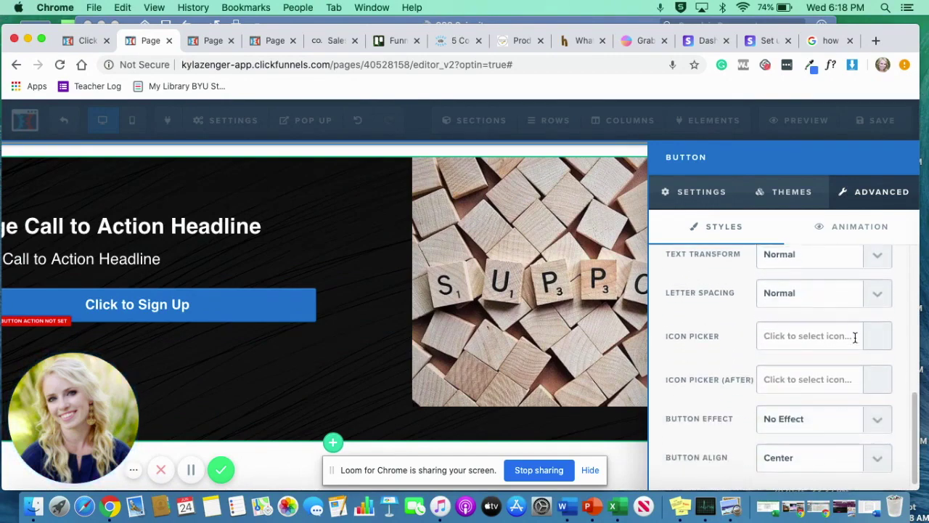
{"action": "left_click", "coordinate": [880, 450]}
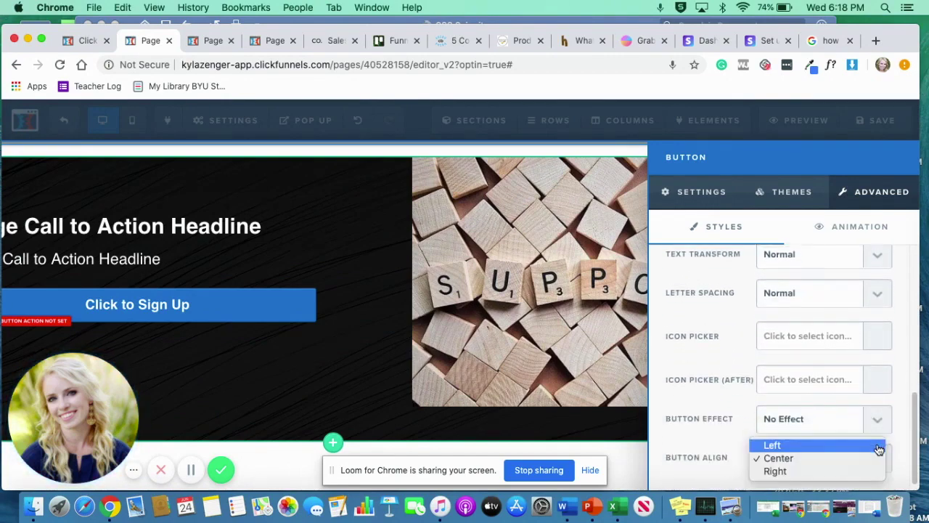
{"action": "left_click", "coordinate": [855, 446]}
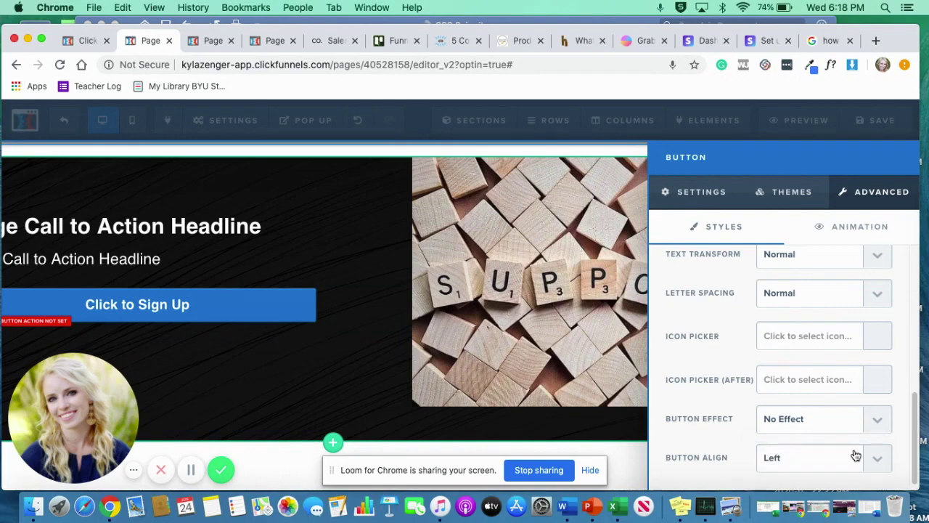
{"action": "scroll", "coordinate": [847, 322], "scroll_direction": "up", "scroll_amount": 5}
{"action": "left_click", "coordinate": [856, 268]}
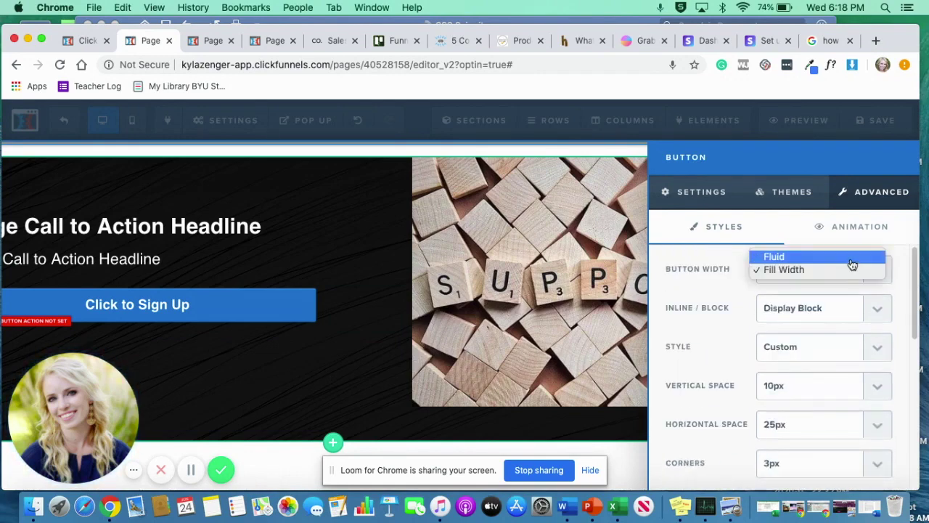
{"action": "left_click", "coordinate": [852, 261]}
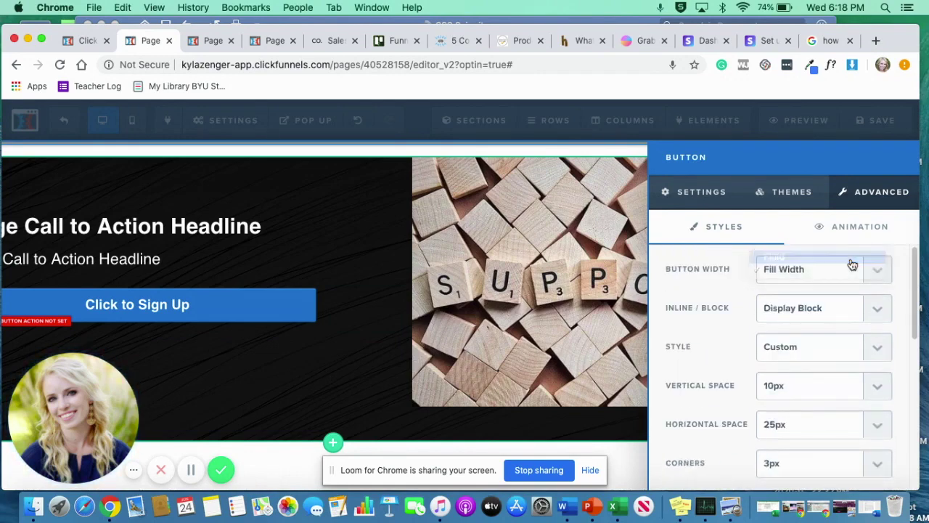
{"action": "left_click", "coordinate": [376, 353]}
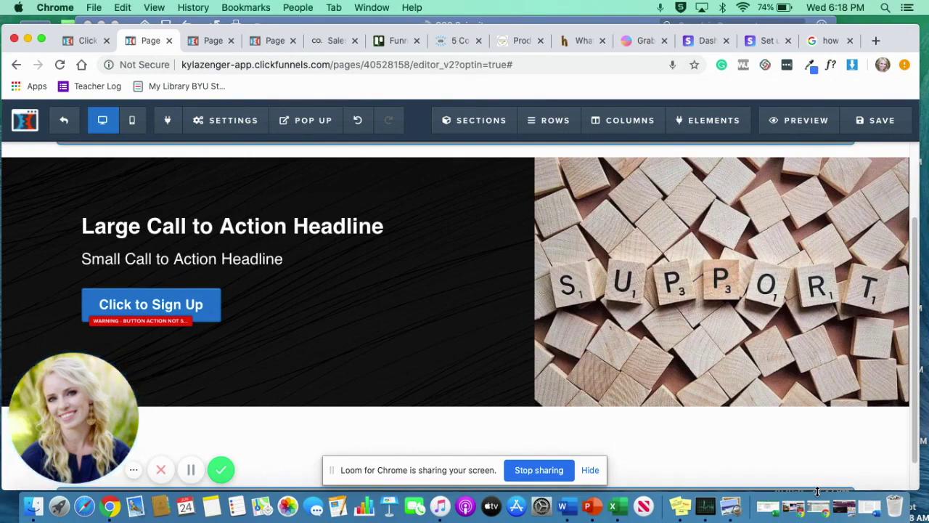
{"action": "scroll", "coordinate": [851, 456], "scroll_direction": "up", "scroll_amount": 2}
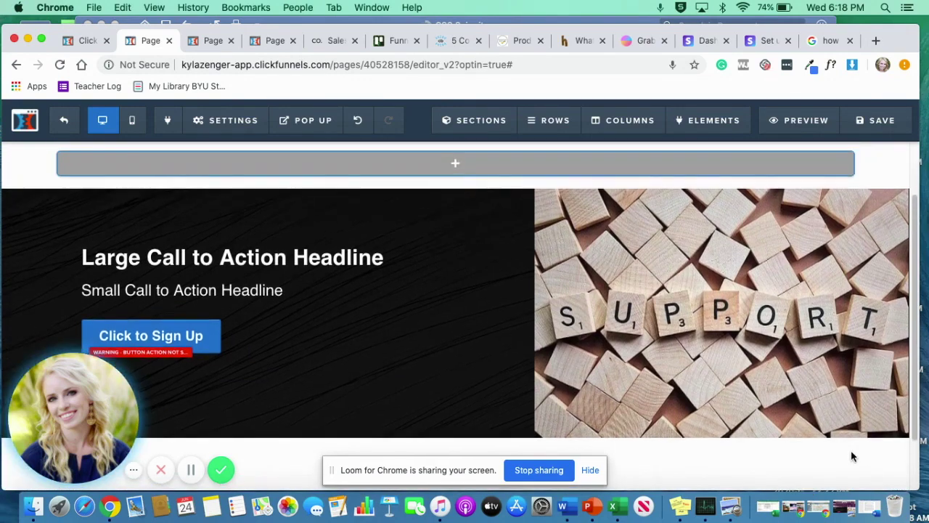